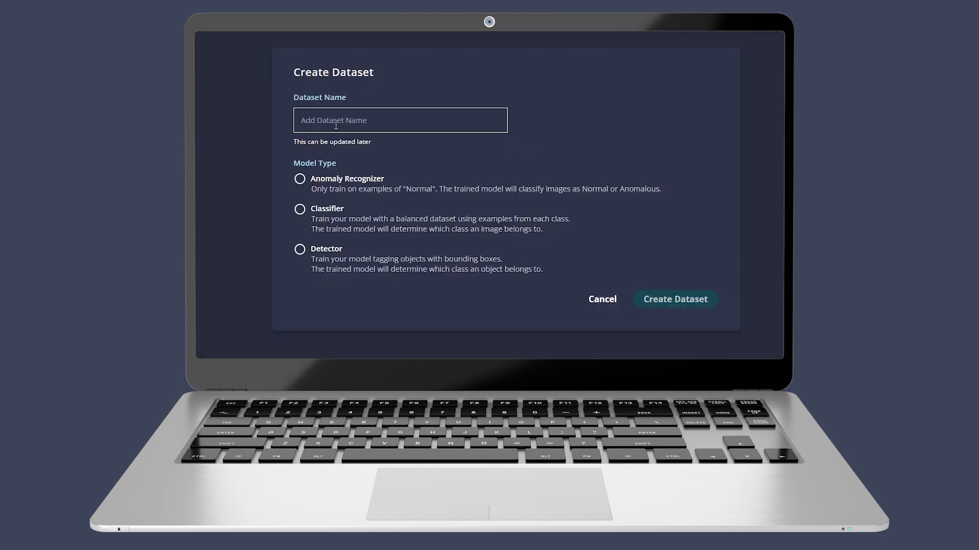
Create a dataset named "Anomaly Dataset" with the Anomaly Recognizer model type
{"action": "type", "text": "Anomaly Dataset"}
{"action": "left_click", "coordinate": [300, 178]}
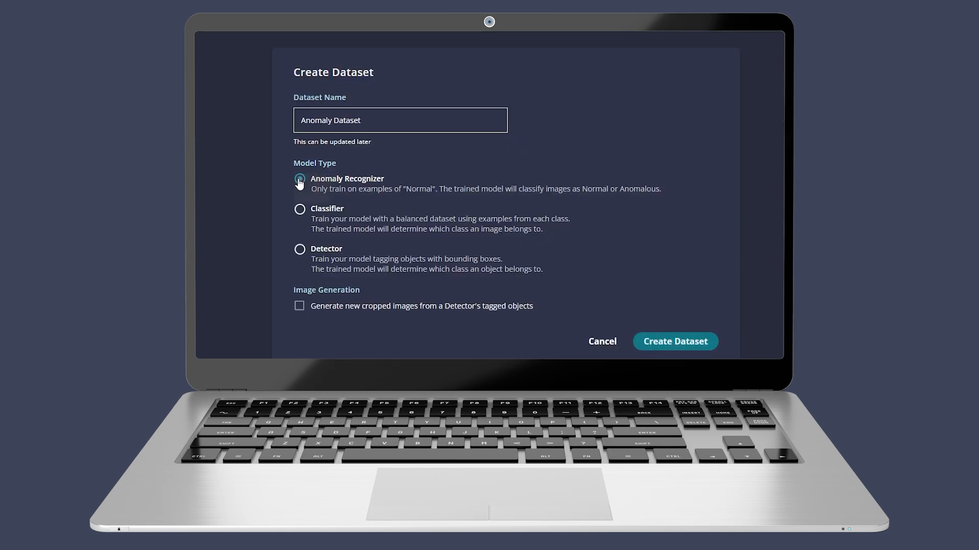
{"action": "left_click", "coordinate": [670, 342]}
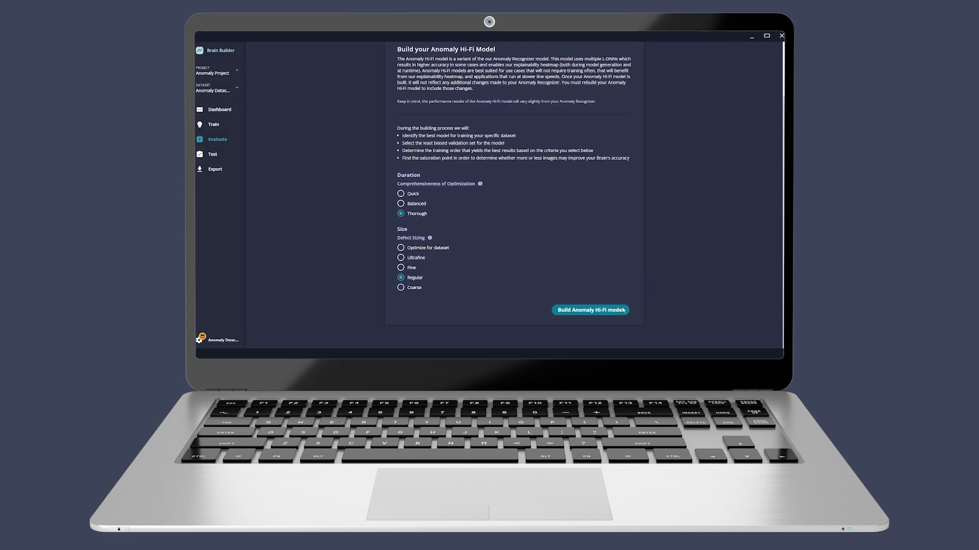
Build the Anomaly Hi-Fi model and review its validation set results
{"action": "left_click", "coordinate": [585, 312]}
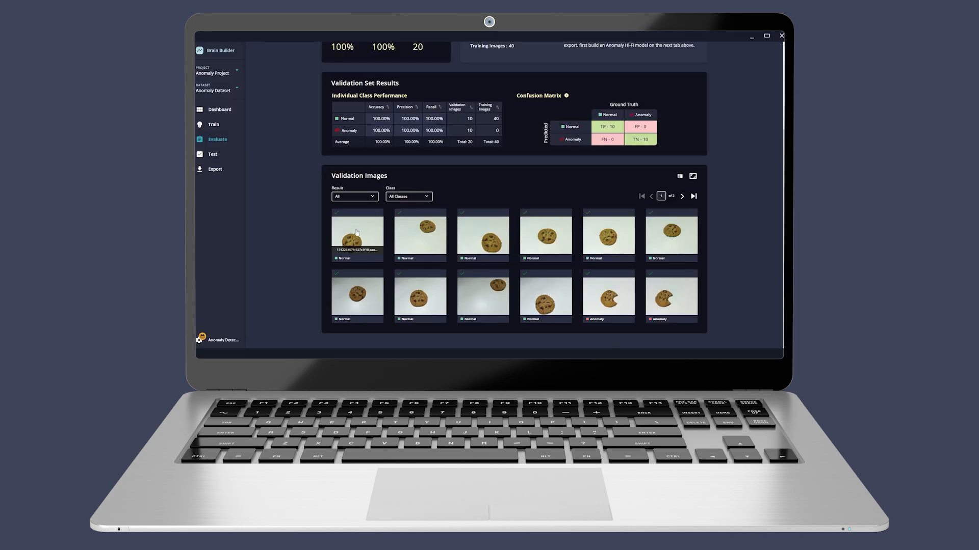
{"action": "scroll", "coordinate": [366, 259], "scroll_direction": "up", "scroll_amount": 1}
{"action": "scroll", "coordinate": [366, 259], "scroll_direction": "down", "scroll_amount": 1}
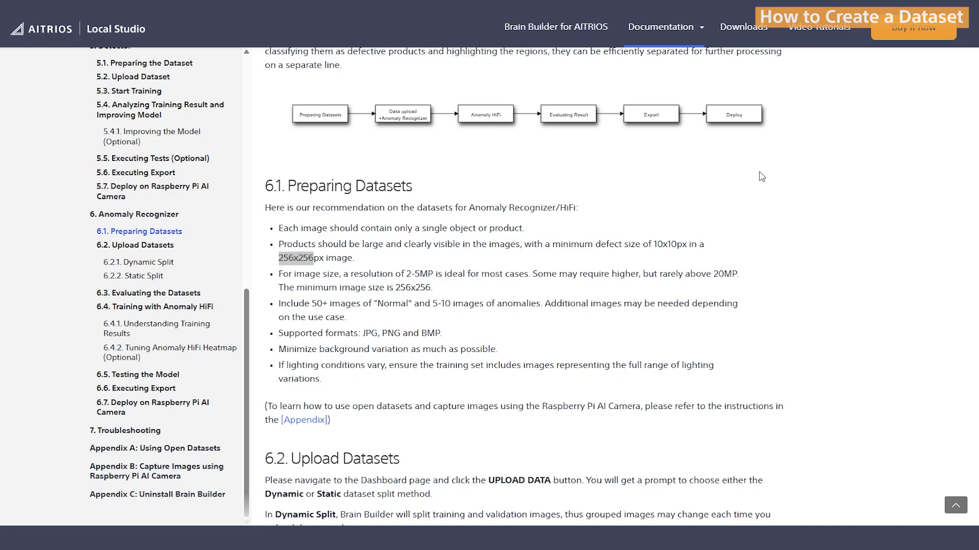
{"action": "left_click", "coordinate": [434, 322]}
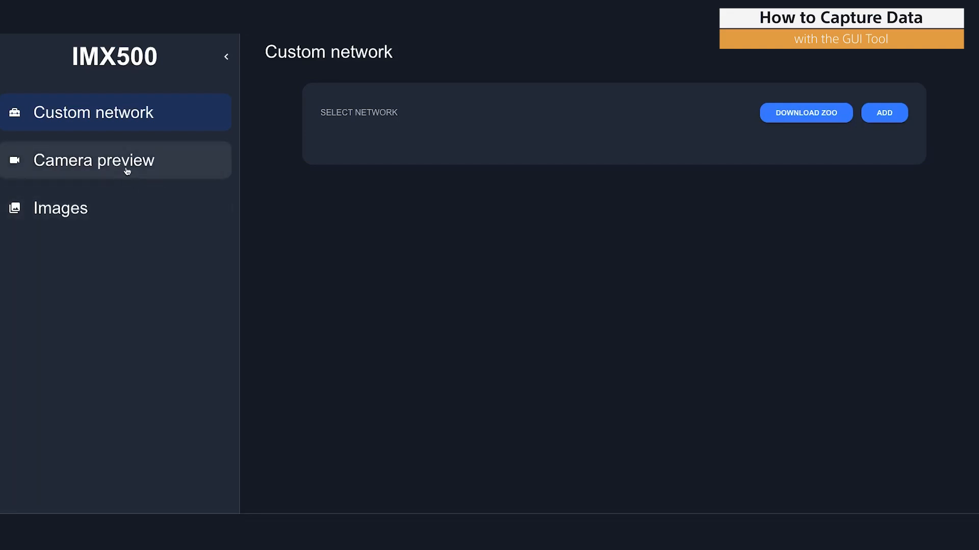
In the IMX500 tool's image section, create a new image collection named "normal"
{"action": "left_click", "coordinate": [73, 213]}
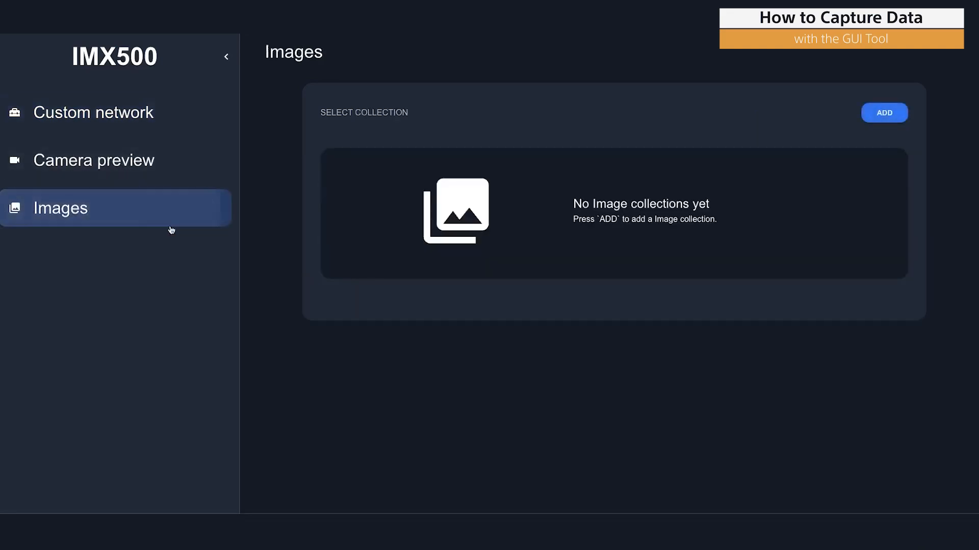
{"action": "left_click", "coordinate": [884, 114]}
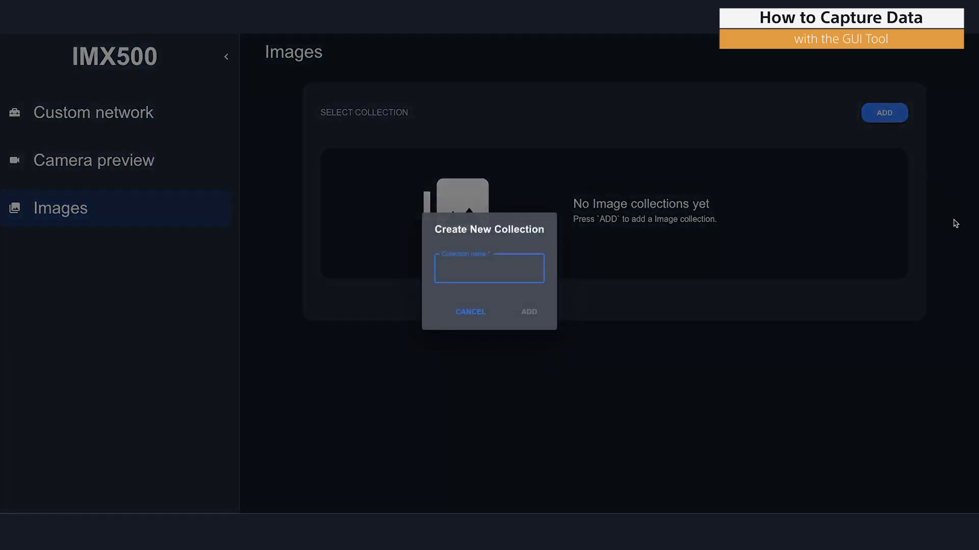
{"action": "type", "text": "nd"}
{"action": "left_click", "coordinate": [527, 313]}
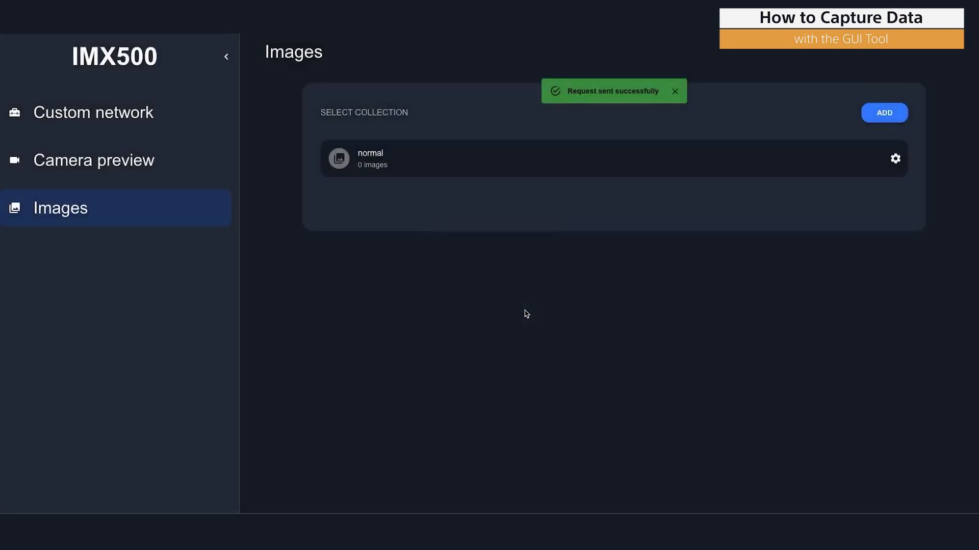
Open the "normal" collection and start capturing images for it in the camera preview
{"action": "left_click", "coordinate": [535, 159]}
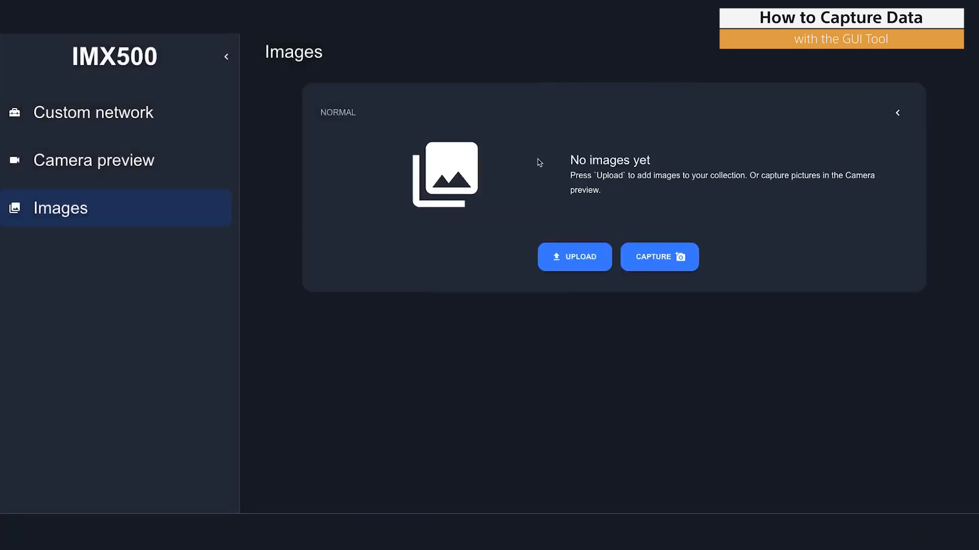
{"action": "left_click", "coordinate": [657, 272]}
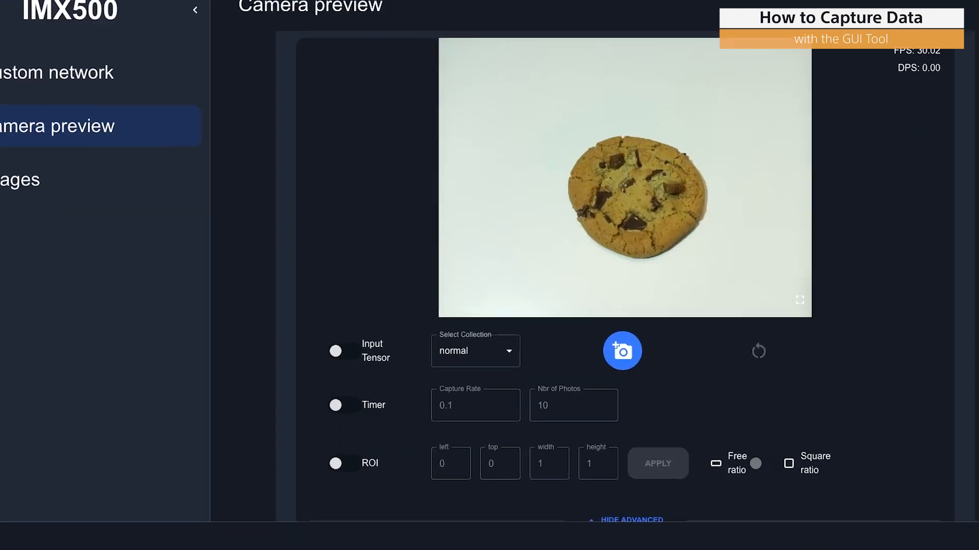
Enable the capture timer, set the number of photos to 50, and start the timed capture
{"action": "left_click", "coordinate": [322, 410]}
{"action": "left_click", "coordinate": [463, 406]}
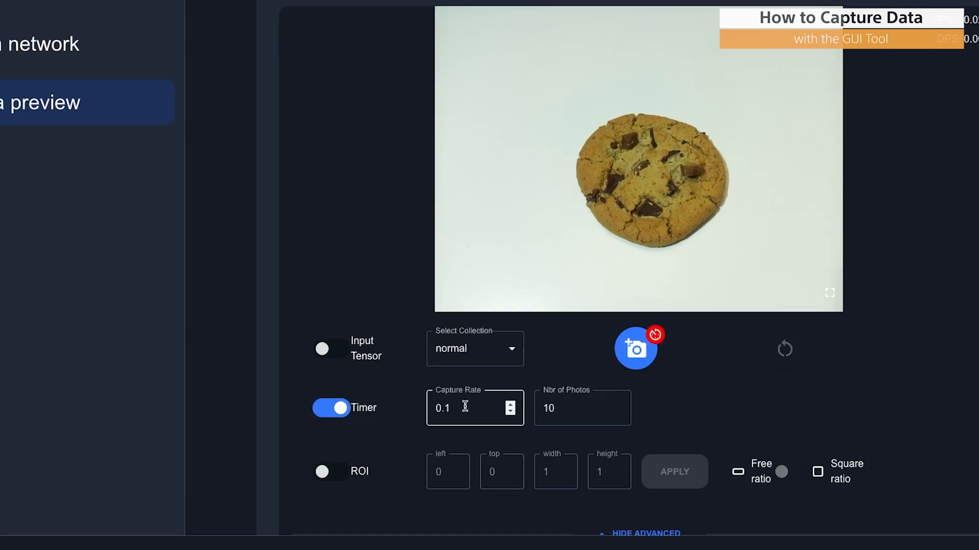
{"action": "left_click_drag", "start_coordinate": [465, 406], "coordinate": [415, 409]}
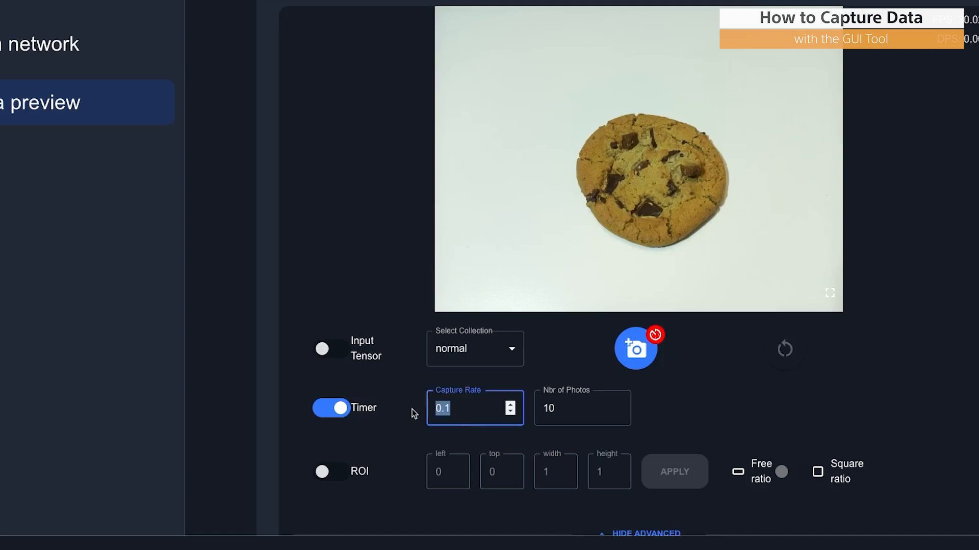
{"action": "left_click_drag", "start_coordinate": [564, 407], "coordinate": [490, 411]}
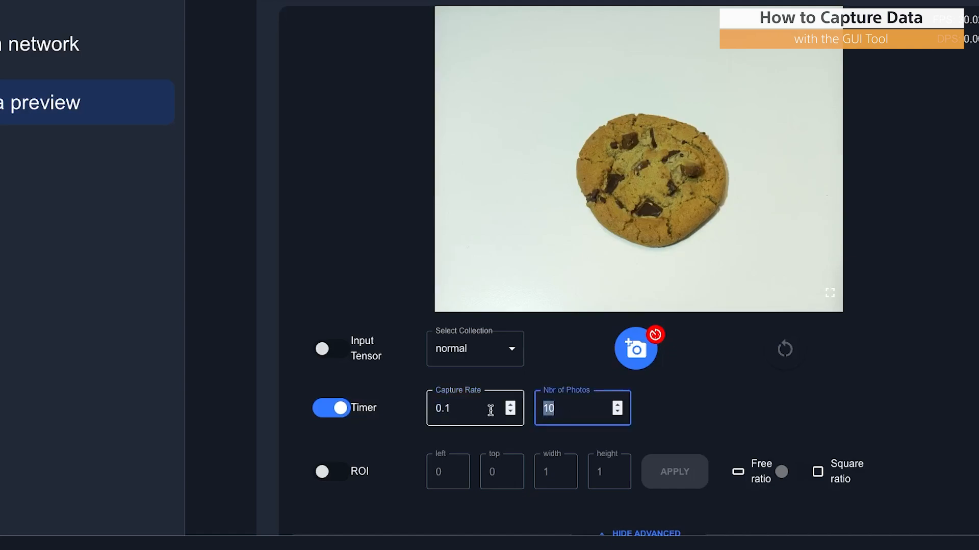
{"action": "type", "text": "50"}
{"action": "left_click", "coordinate": [733, 409]}
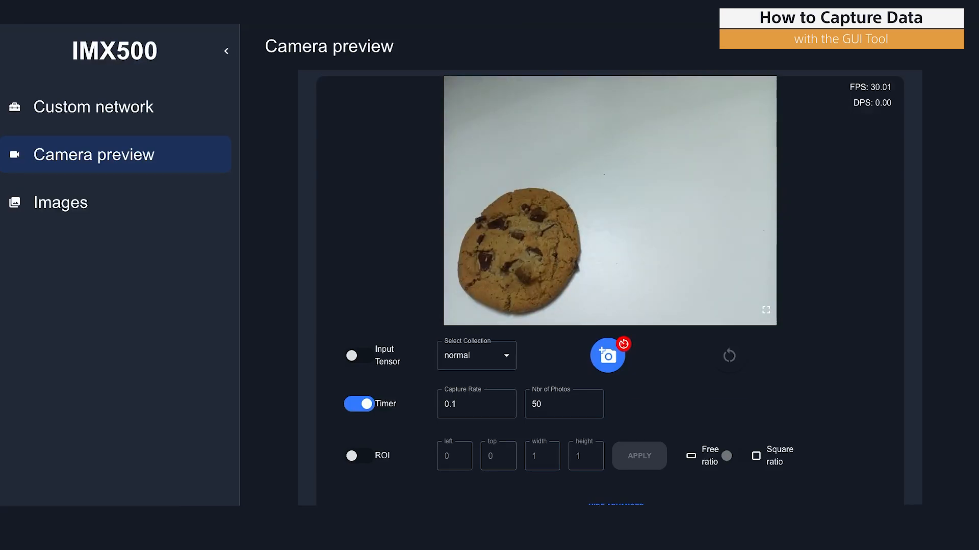
Create a second image collection named "Anomaly"
{"action": "left_click", "coordinate": [99, 203]}
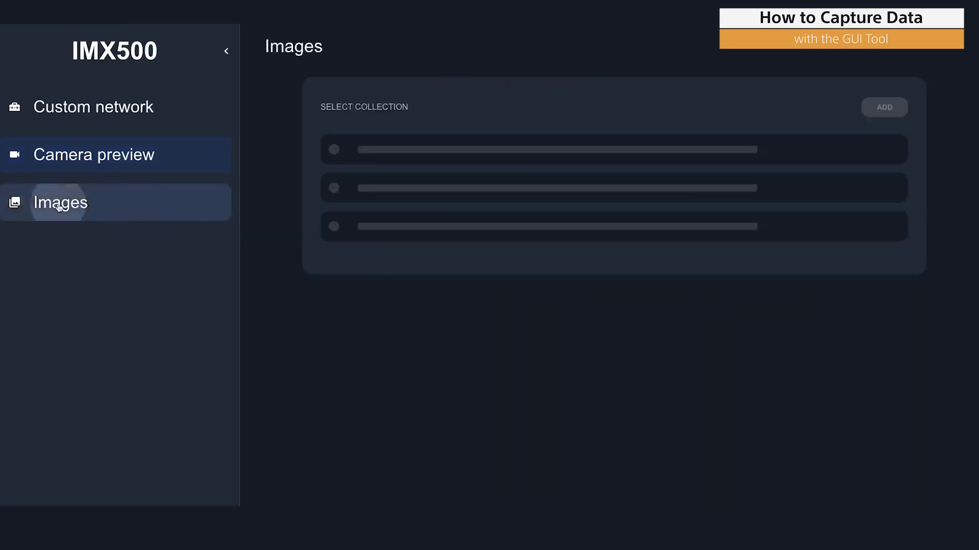
{"action": "left_click", "coordinate": [864, 105]}
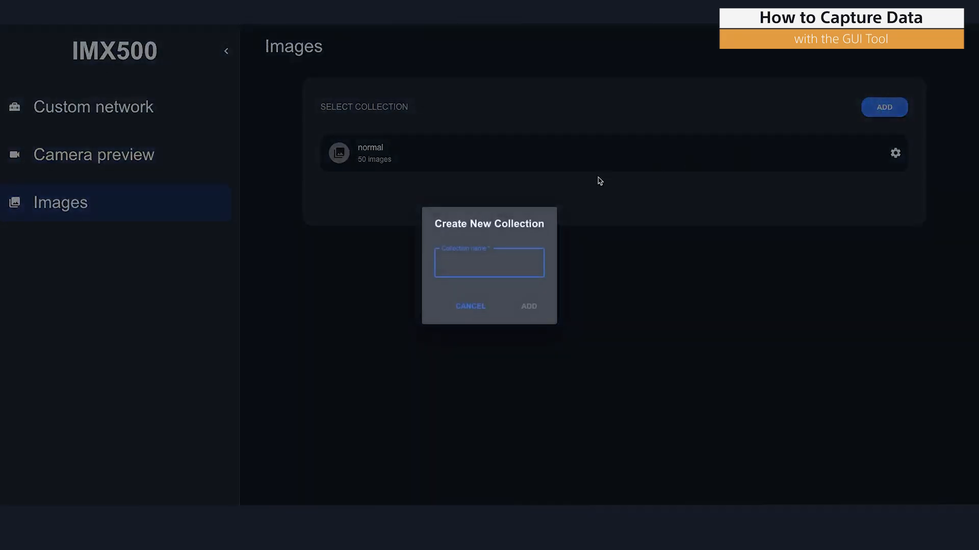
{"action": "type", "text": "aly"}
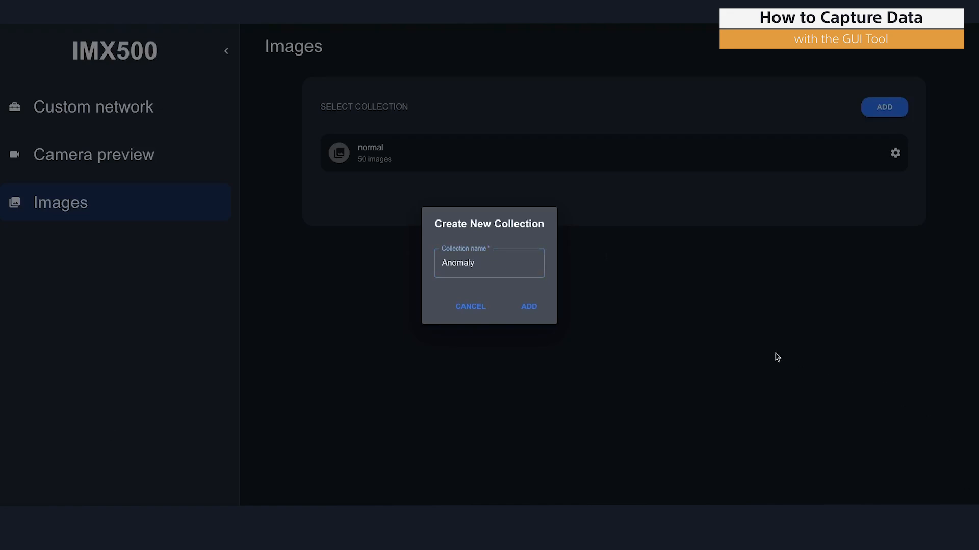
{"action": "left_click", "coordinate": [531, 305]}
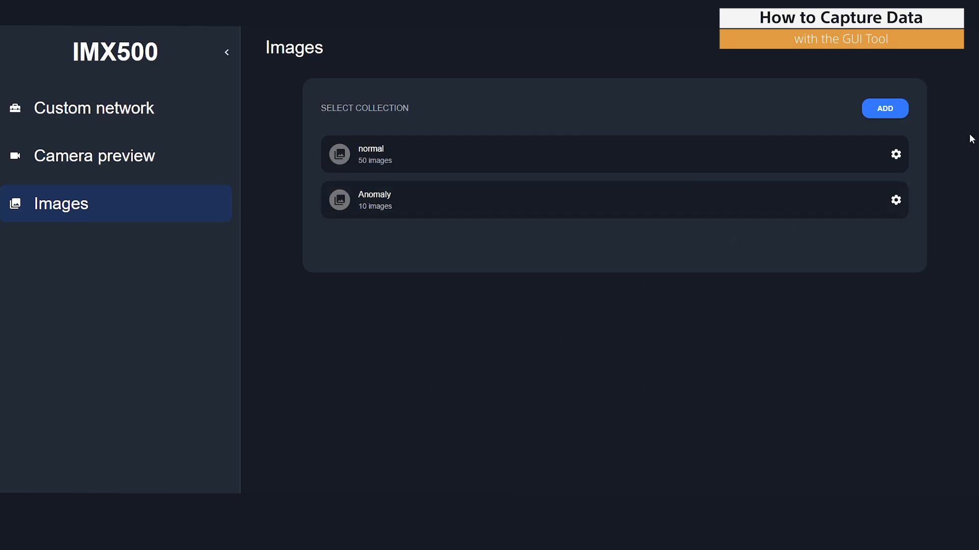
Download the "normal" collection and save it as normal.zip in the export folder
{"action": "left_click", "coordinate": [896, 154]}
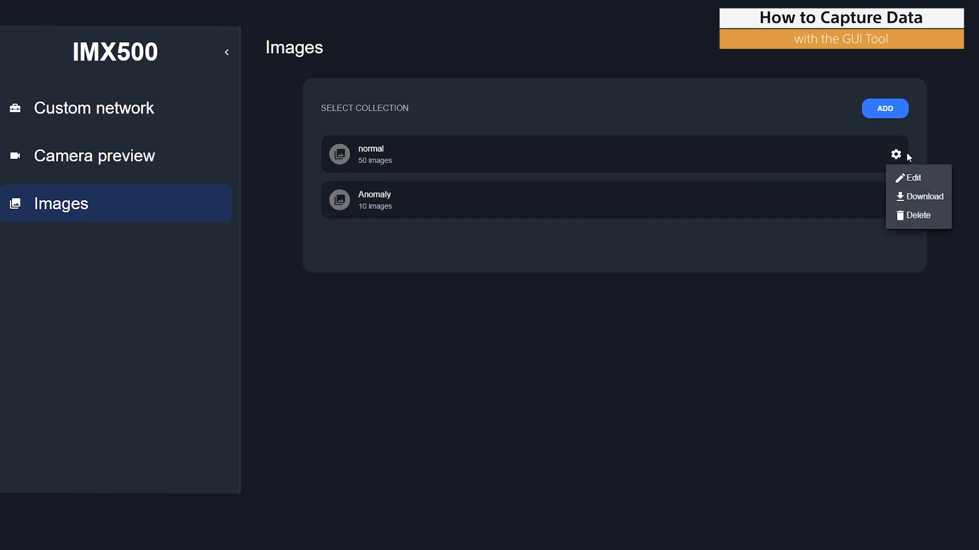
{"action": "left_click", "coordinate": [904, 200]}
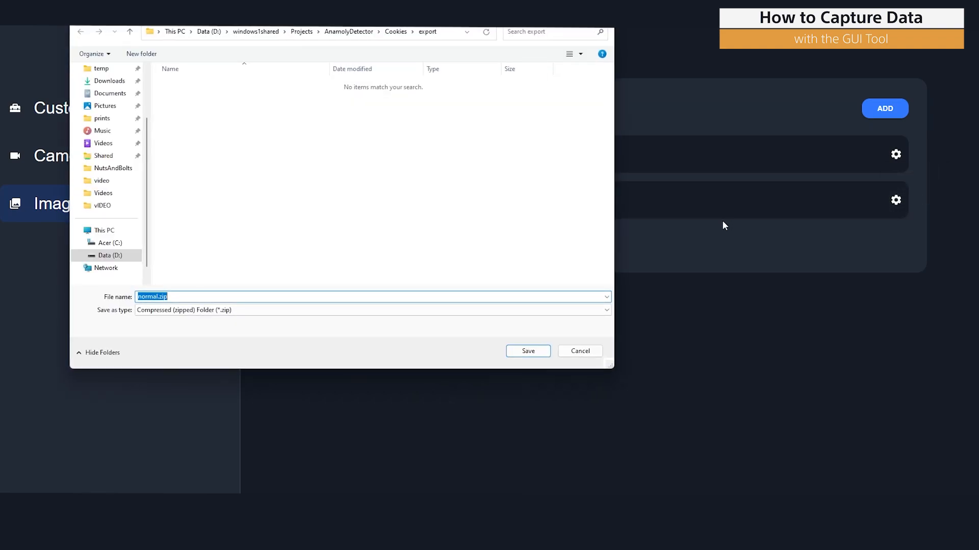
{"action": "left_click", "coordinate": [531, 351]}
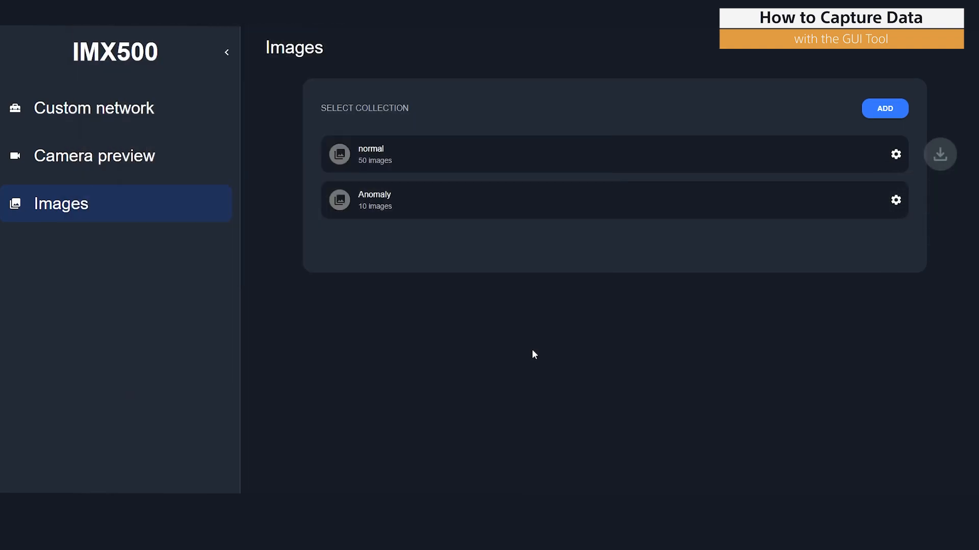
Download the "Anomaly" collection and save it as a zip file
{"action": "left_click", "coordinate": [896, 200]}
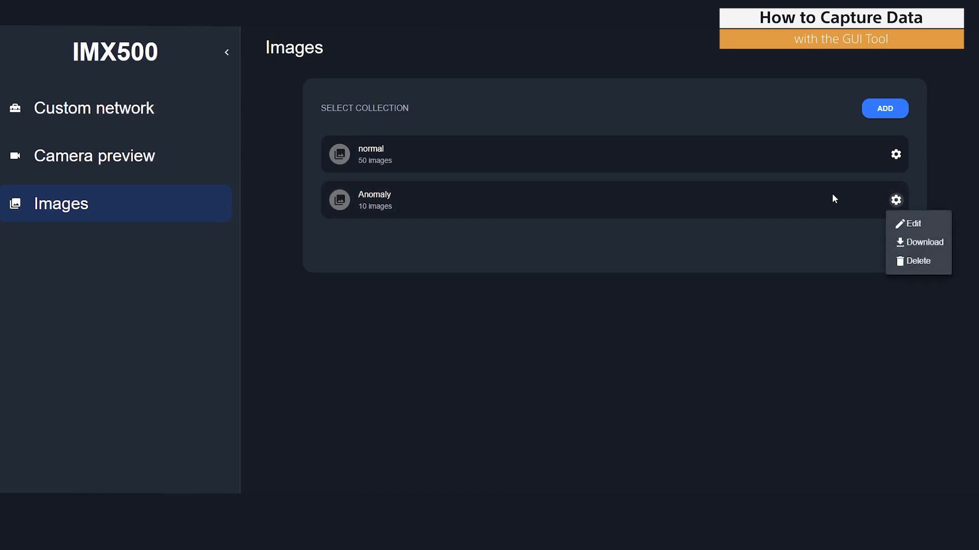
{"action": "left_click", "coordinate": [937, 243]}
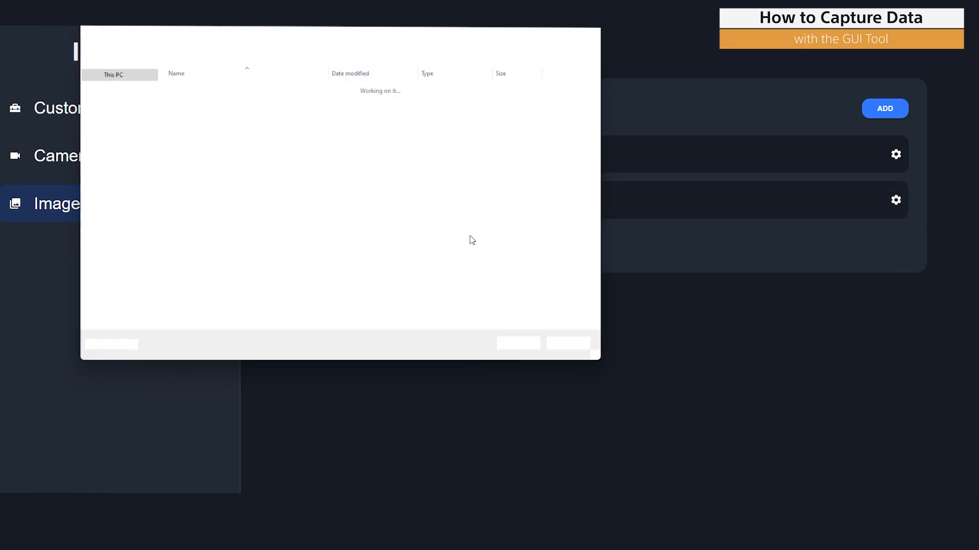
{"action": "left_click", "coordinate": [542, 350]}
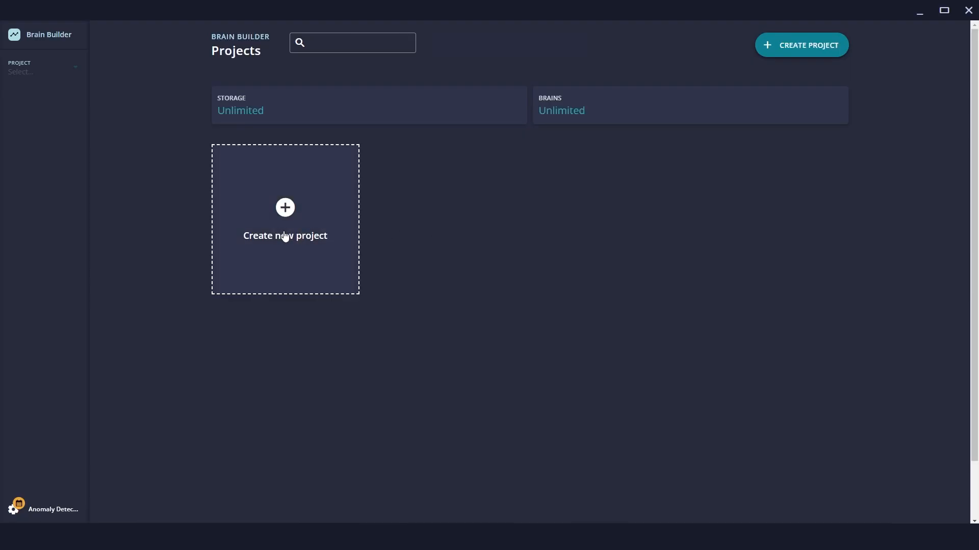
In Brain Builder, create a new project named "Anomaly Project"
{"action": "left_click", "coordinate": [289, 215]}
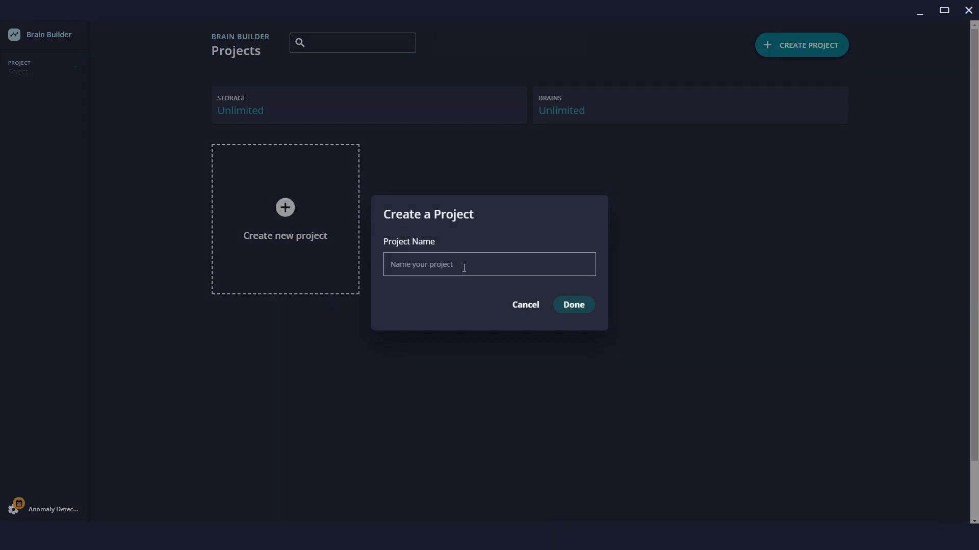
{"action": "type", "text": "Anomaly Project"}
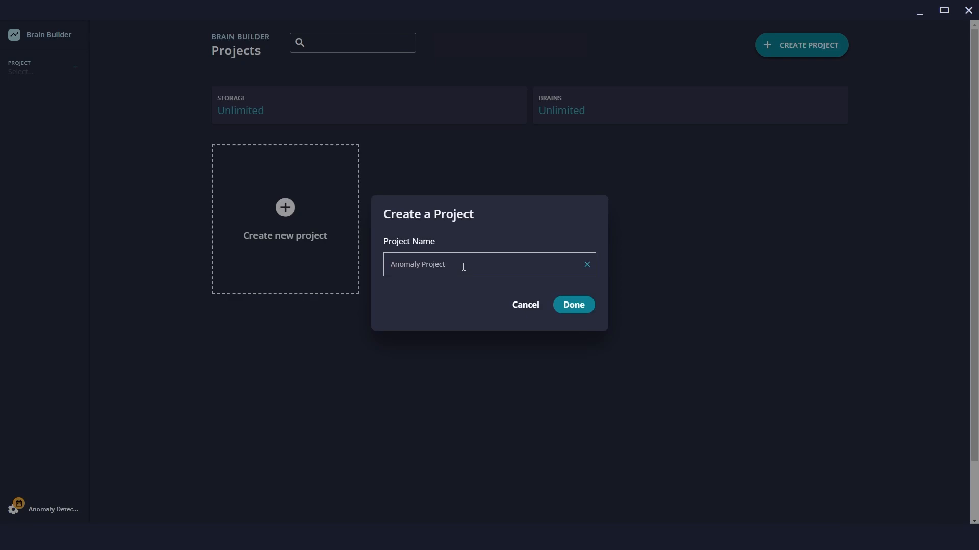
{"action": "left_click", "coordinate": [575, 305]}
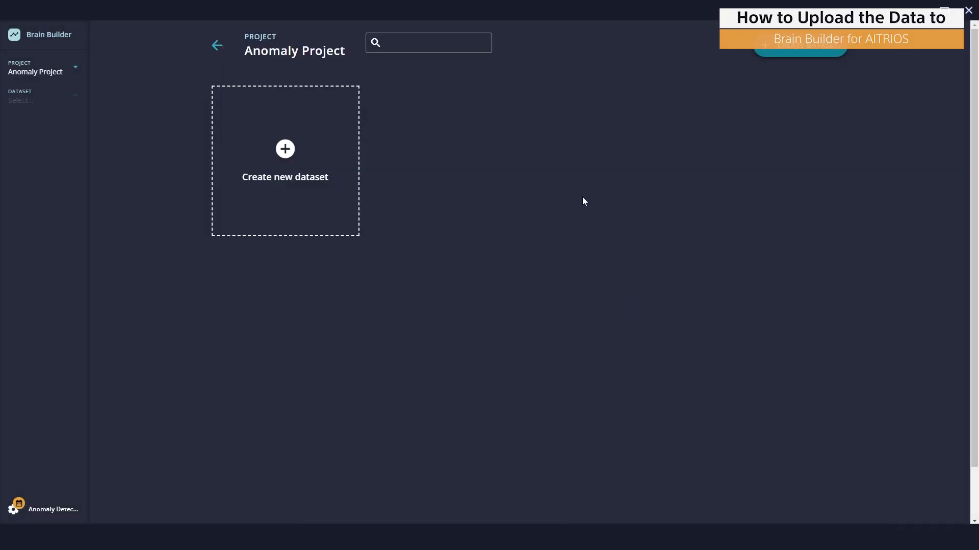
Create a new dataset named "Anomaly Dataset" using the Anomaly Recognizer model type
{"action": "left_click", "coordinate": [246, 174]}
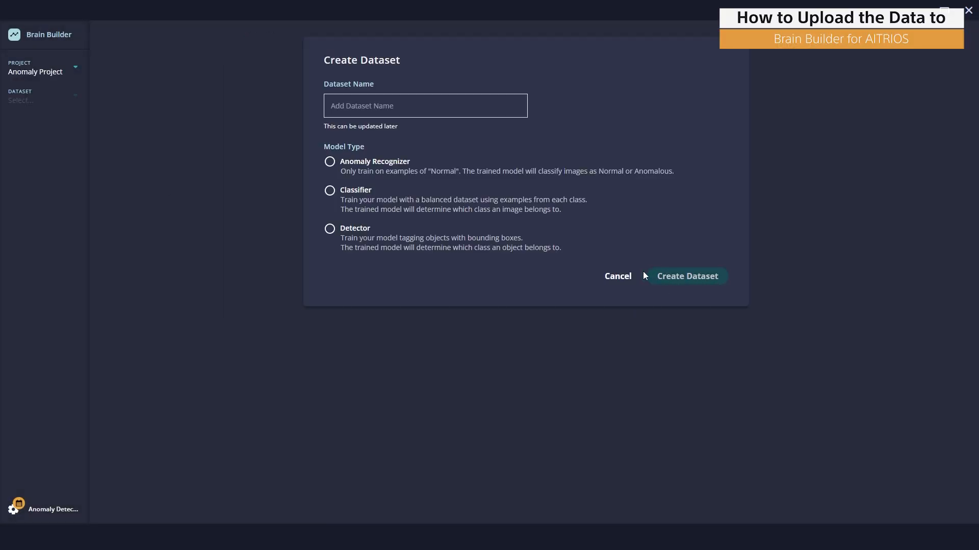
{"action": "left_click", "coordinate": [615, 277]}
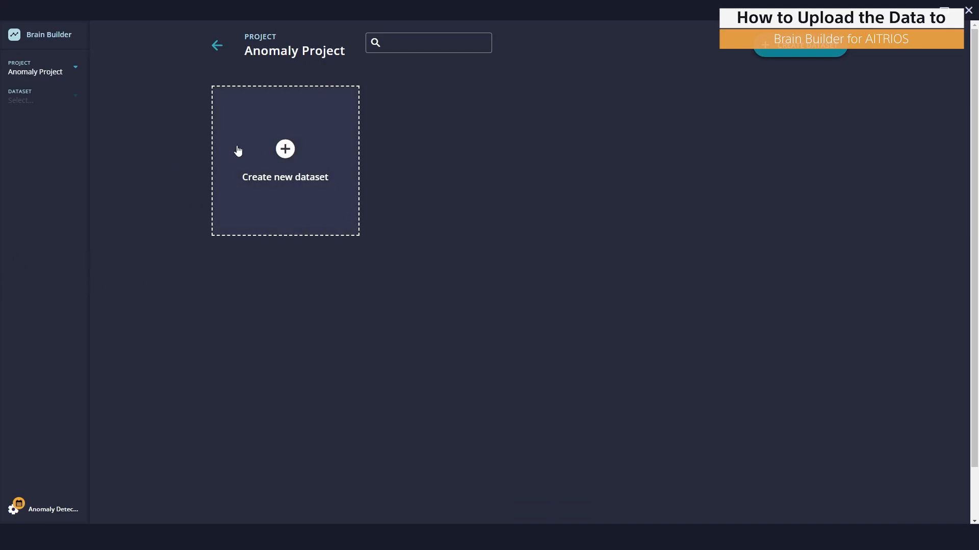
{"action": "left_click", "coordinate": [286, 150]}
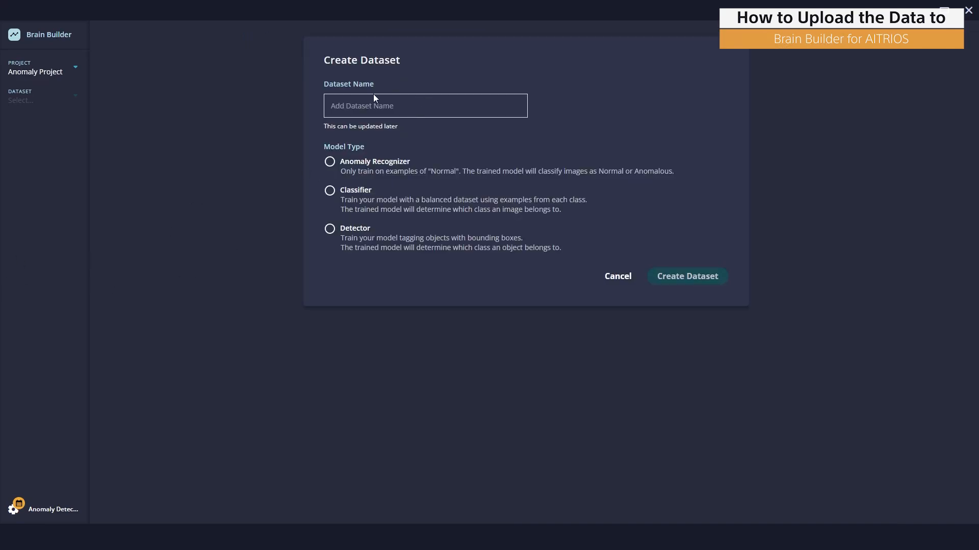
{"action": "type", "text": "Anomaly Dataset"}
{"action": "left_click", "coordinate": [333, 163]}
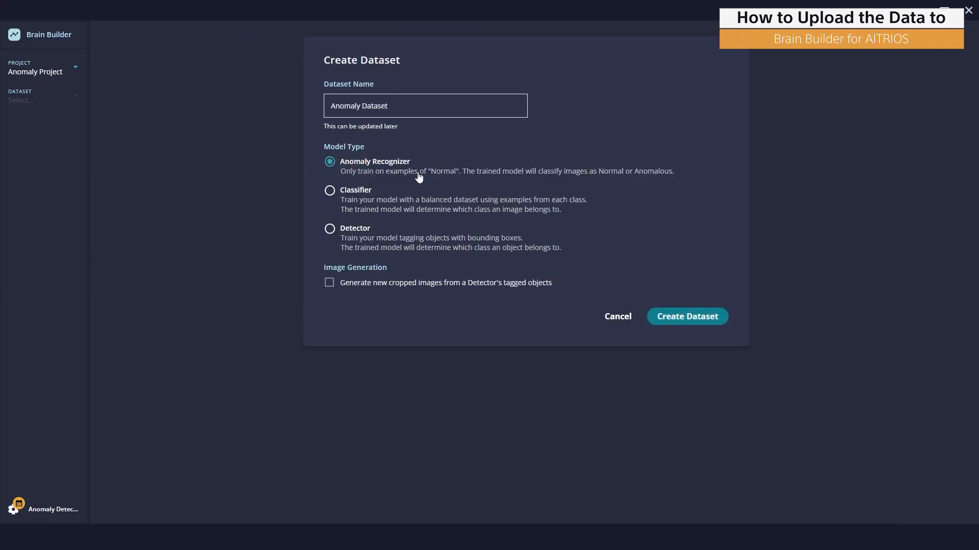
{"action": "left_click", "coordinate": [681, 316]}
Start uploading data with dynamic training and validation sets
{"action": "left_click", "coordinate": [706, 45]}
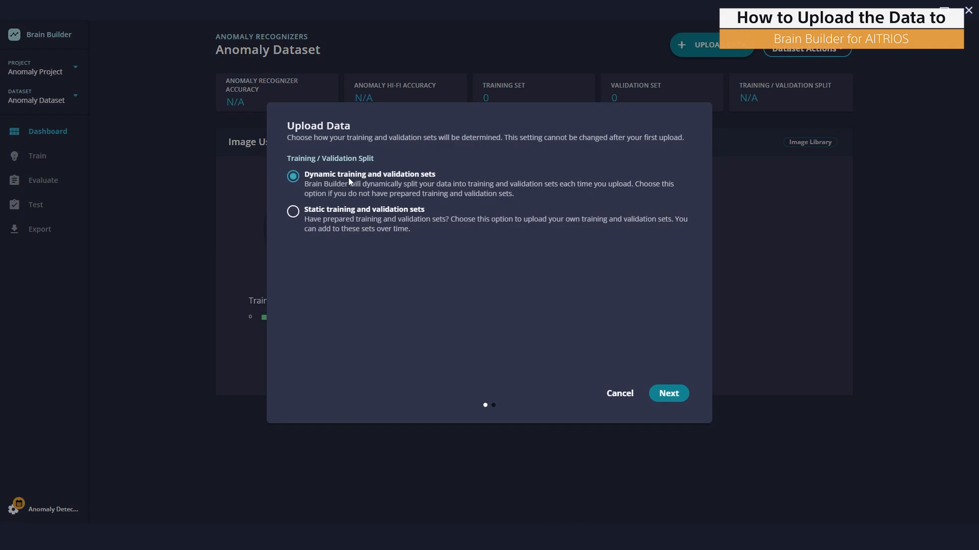
{"action": "left_click", "coordinate": [676, 403]}
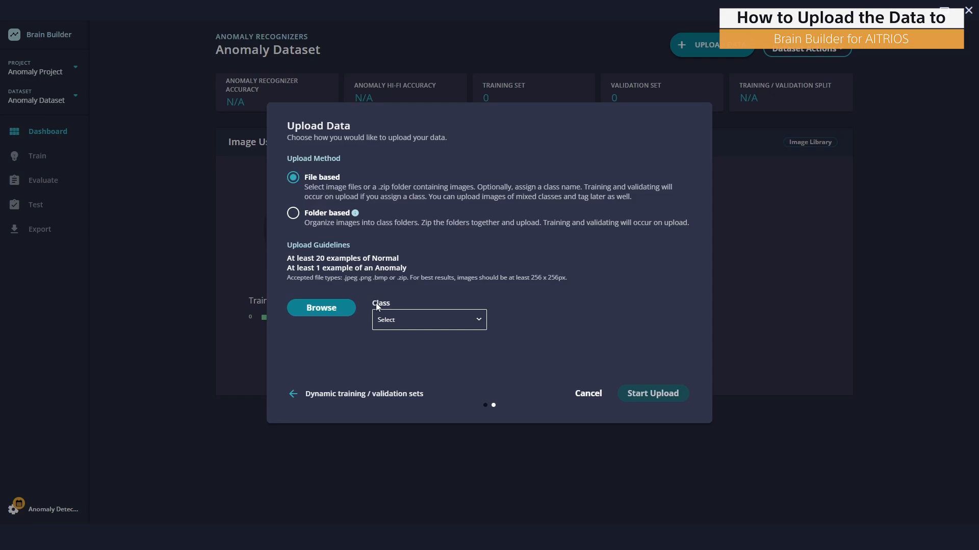
Upload normal.zip as the Normal class and review the list of uploaded files
{"action": "left_click", "coordinate": [451, 329]}
{"action": "left_click", "coordinate": [431, 338]}
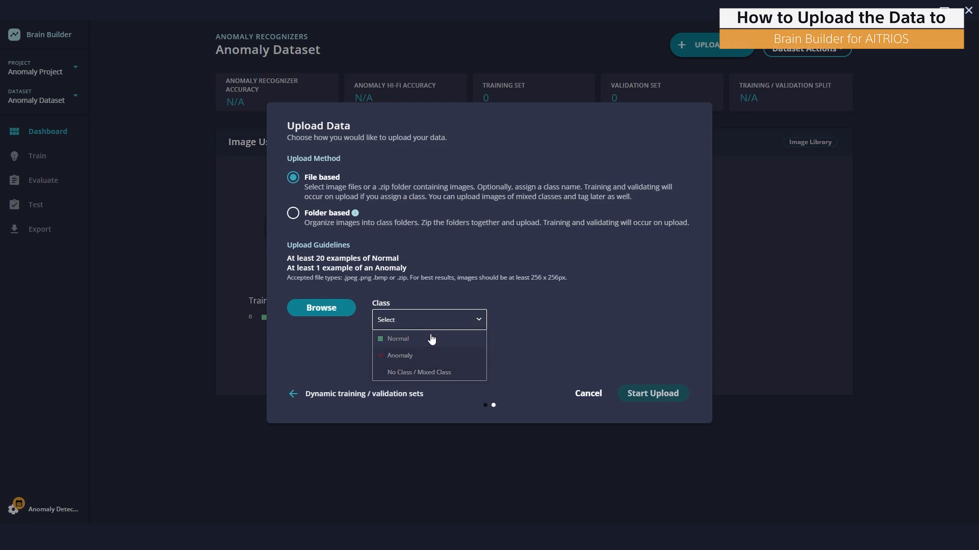
{"action": "left_click", "coordinate": [300, 312]}
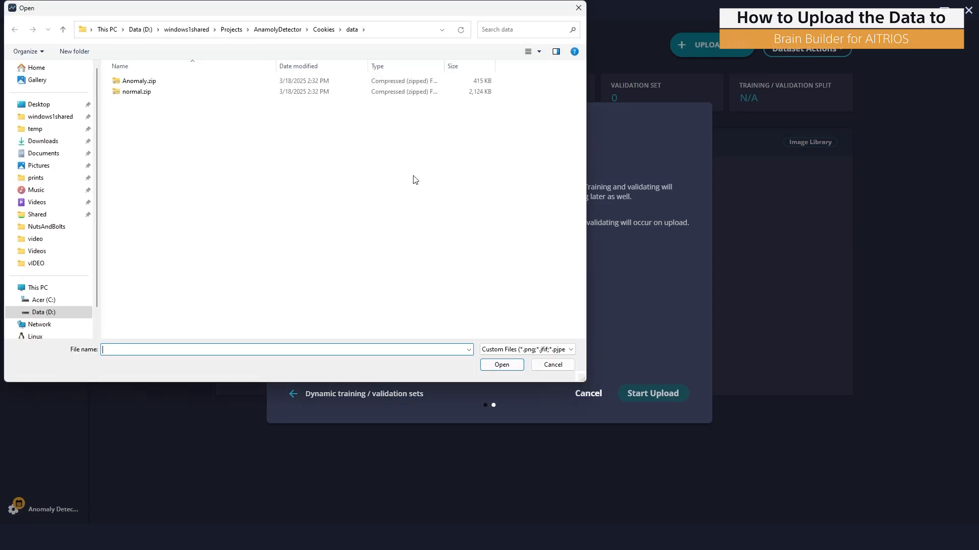
{"action": "left_click", "coordinate": [149, 93]}
{"action": "double_click", "coordinate": [148, 93]}
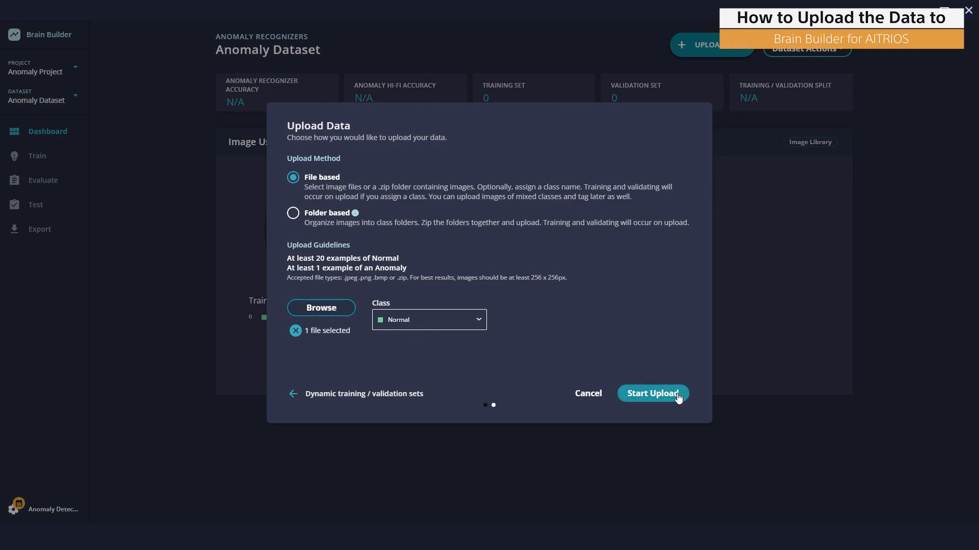
{"action": "left_click", "coordinate": [669, 395]}
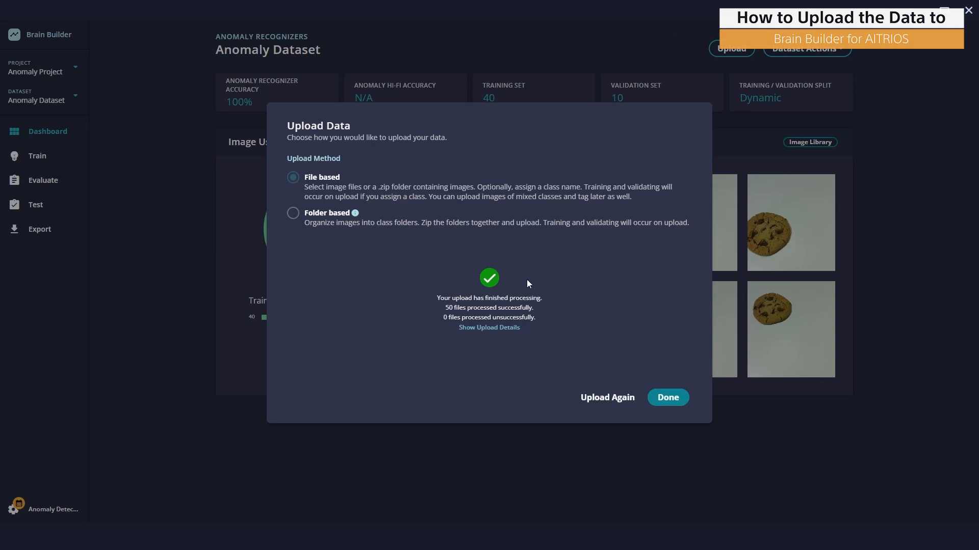
{"action": "left_click", "coordinate": [486, 327]}
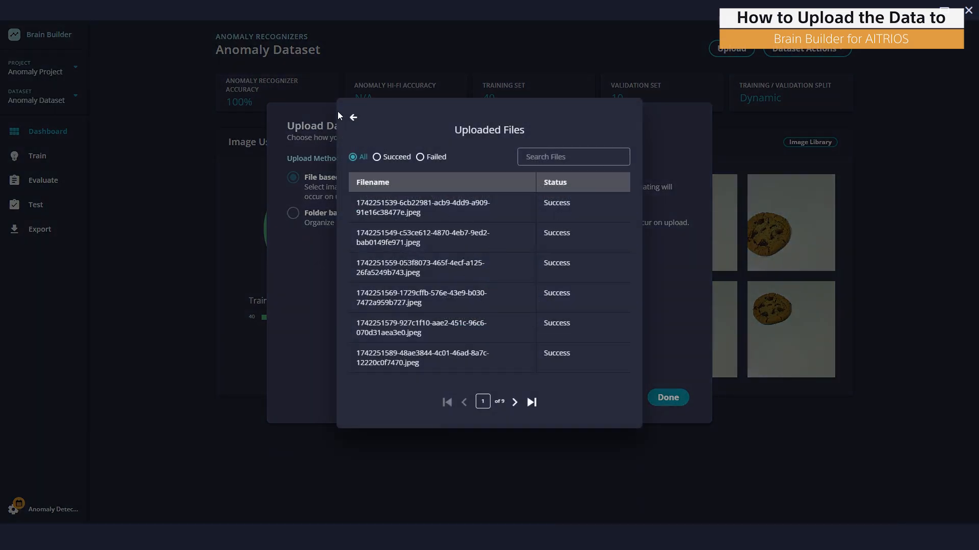
{"action": "left_click", "coordinate": [353, 119]}
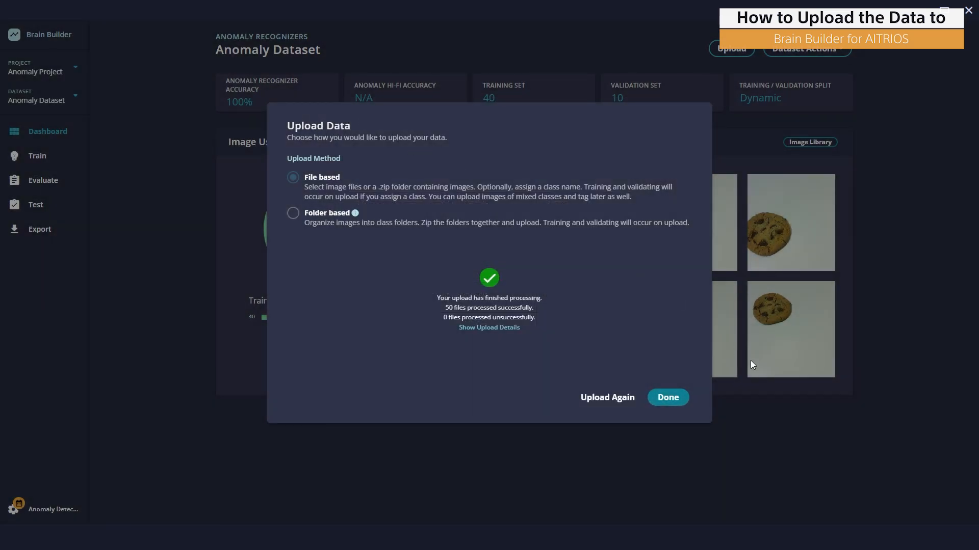
Upload Anomaly.zip as the Anomaly class in a second upload and close the upload dialog
{"action": "left_click", "coordinate": [614, 401]}
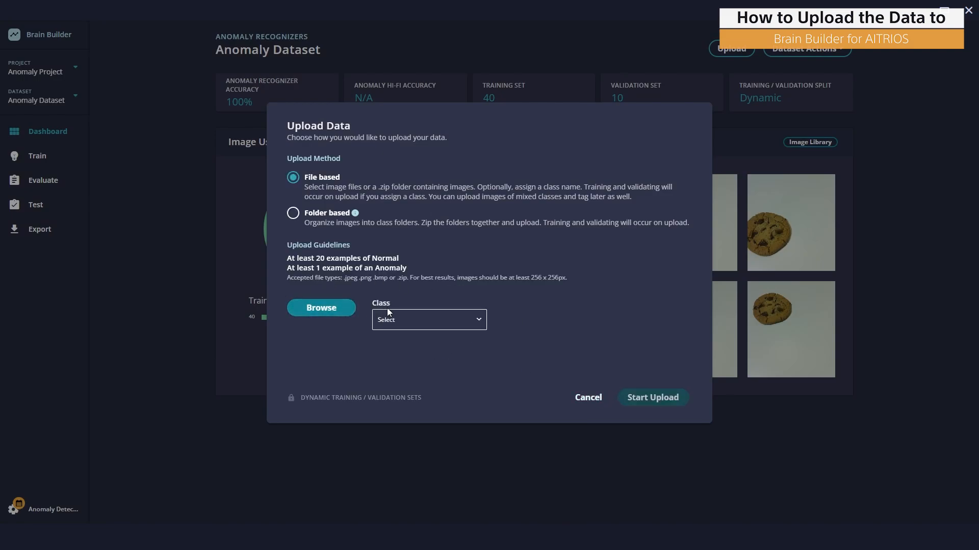
{"action": "left_click", "coordinate": [409, 317]}
{"action": "left_click", "coordinate": [312, 337]}
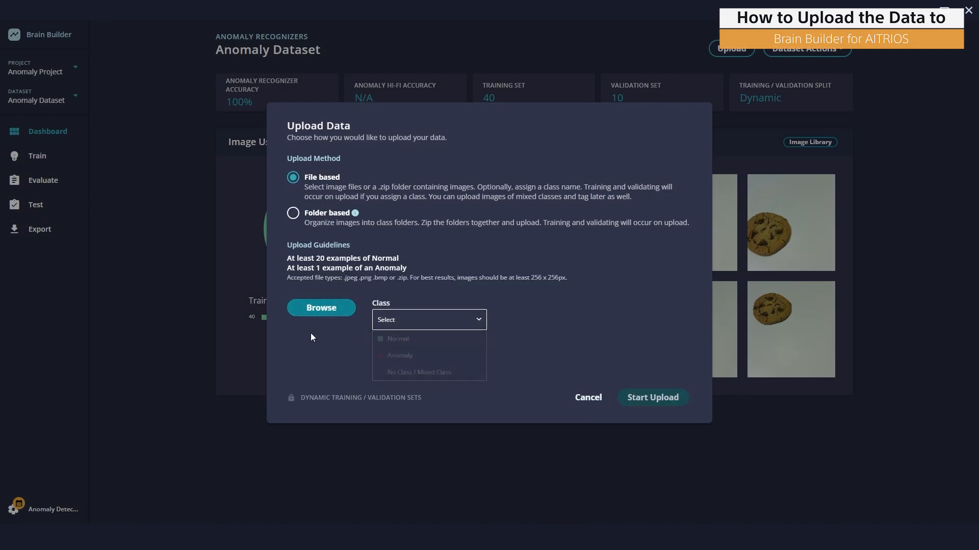
{"action": "left_click", "coordinate": [322, 303]}
{"action": "double_click", "coordinate": [160, 80]}
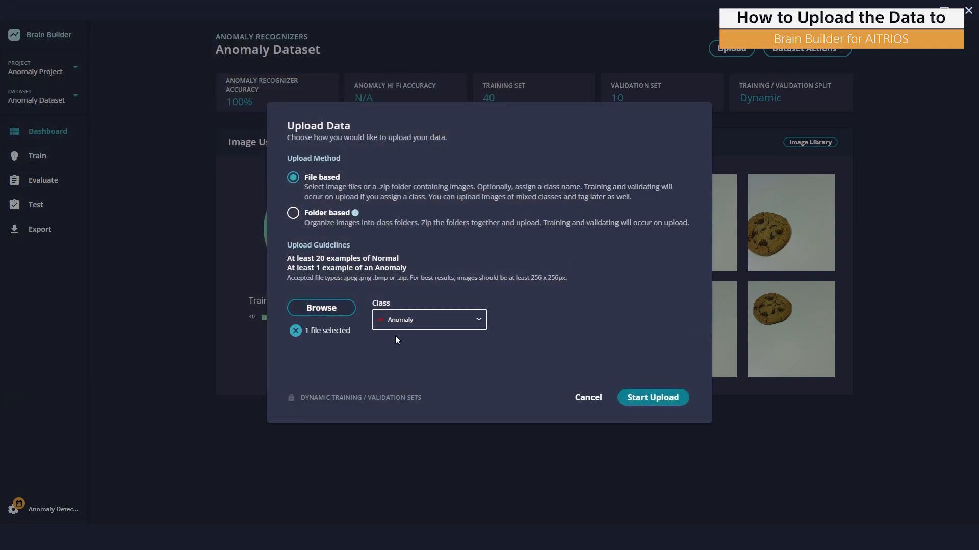
{"action": "left_click", "coordinate": [659, 397]}
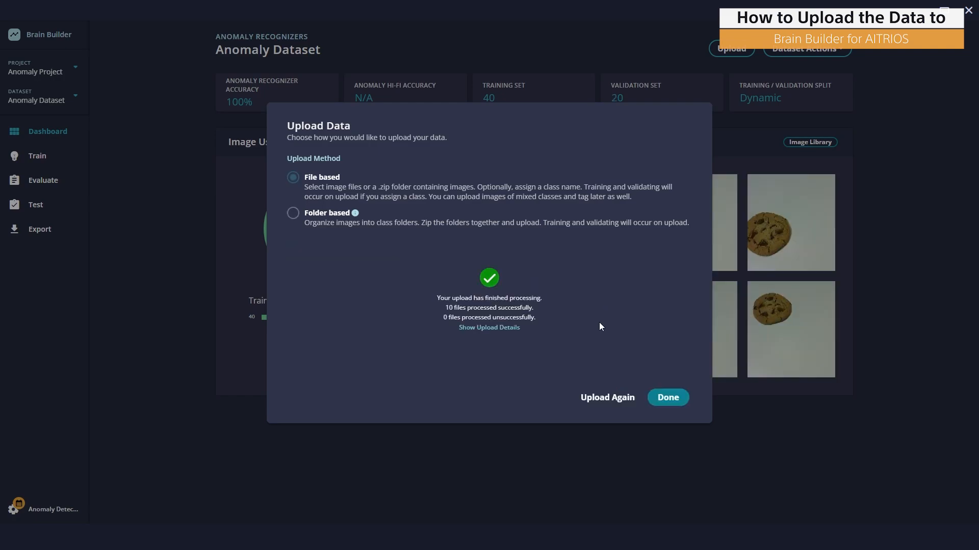
{"action": "left_click", "coordinate": [671, 402]}
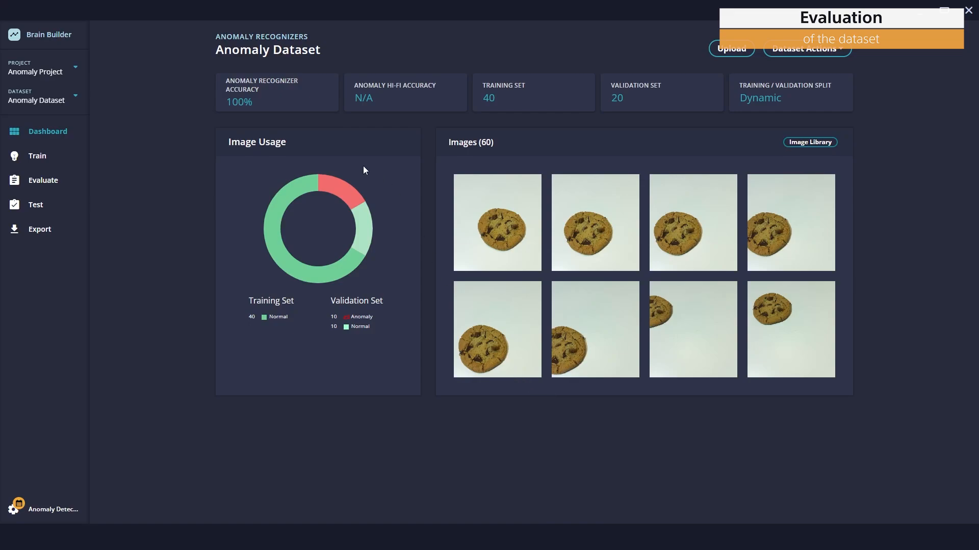
Open the Anomaly Recognizer evaluation and step through each validation image and its prediction
{"action": "left_click", "coordinate": [265, 96]}
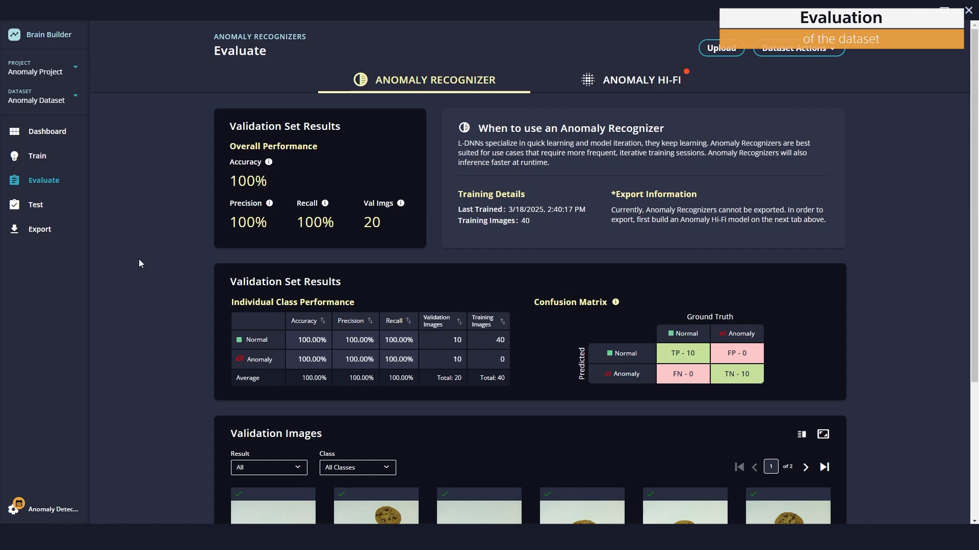
{"action": "scroll", "coordinate": [183, 214], "scroll_direction": "down", "scroll_amount": 4}
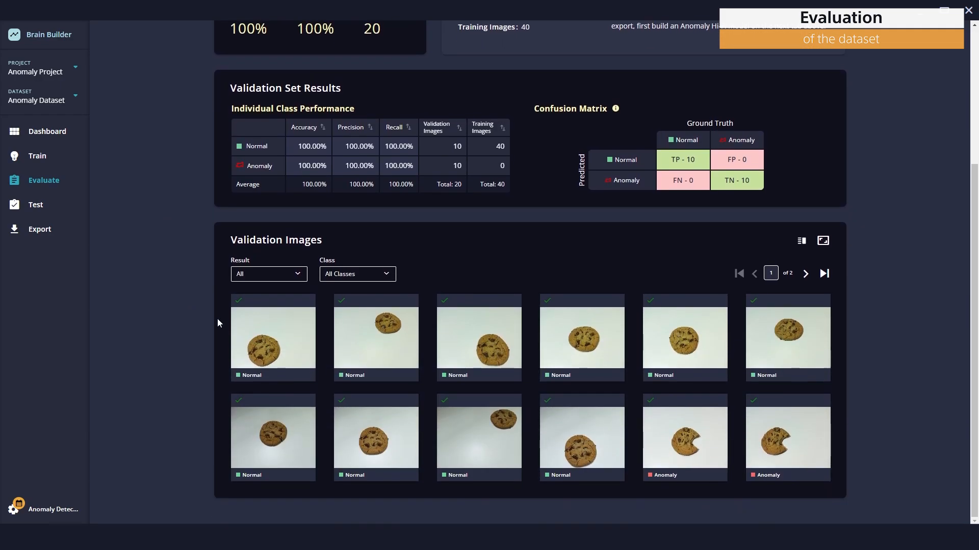
{"action": "left_click", "coordinate": [267, 327]}
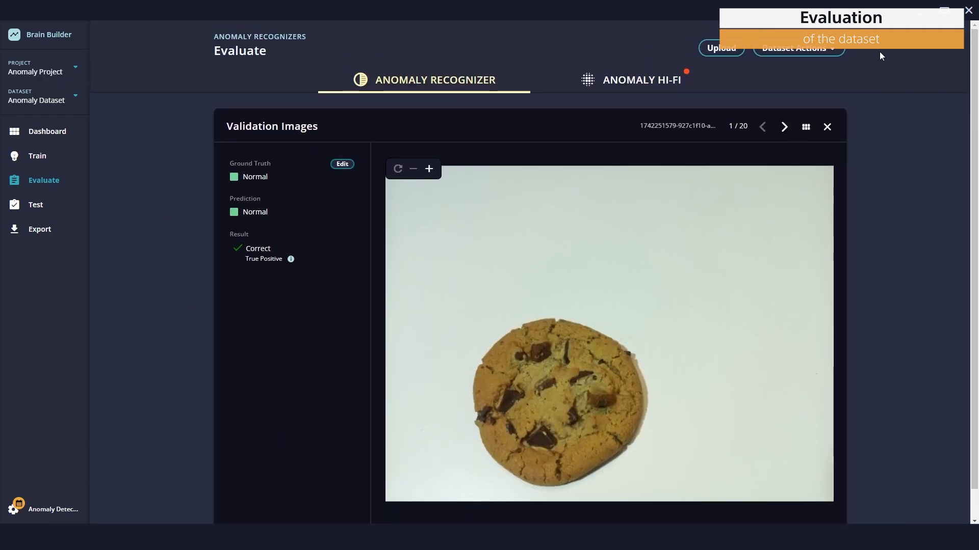
{"action": "left_click", "coordinate": [782, 128]}
{"action": "left_click", "coordinate": [782, 130]}
{"action": "left_click", "coordinate": [782, 131]}
{"action": "left_click", "coordinate": [782, 131]}
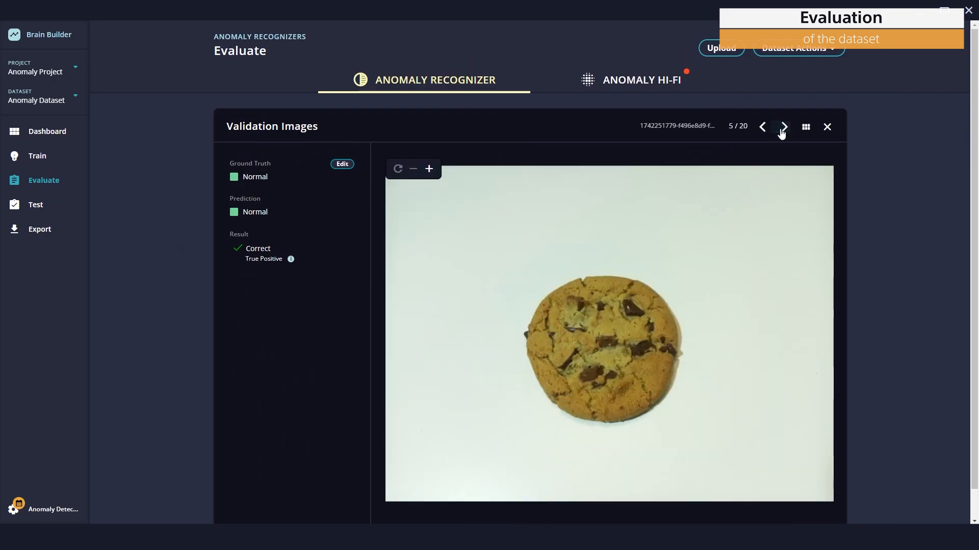
{"action": "left_click", "coordinate": [783, 131]}
{"action": "left_click", "coordinate": [784, 130]}
{"action": "left_click", "coordinate": [784, 130]}
{"action": "left_click", "coordinate": [784, 131]}
{"action": "left_click", "coordinate": [784, 131]}
{"action": "left_click", "coordinate": [784, 130]}
{"action": "left_click", "coordinate": [784, 130]}
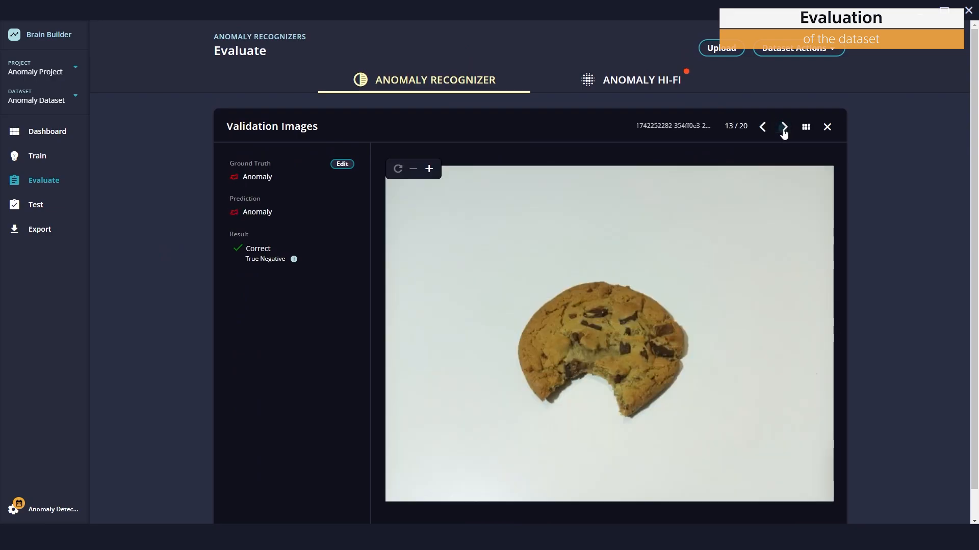
{"action": "left_click", "coordinate": [784, 131]}
{"action": "left_click", "coordinate": [784, 130]}
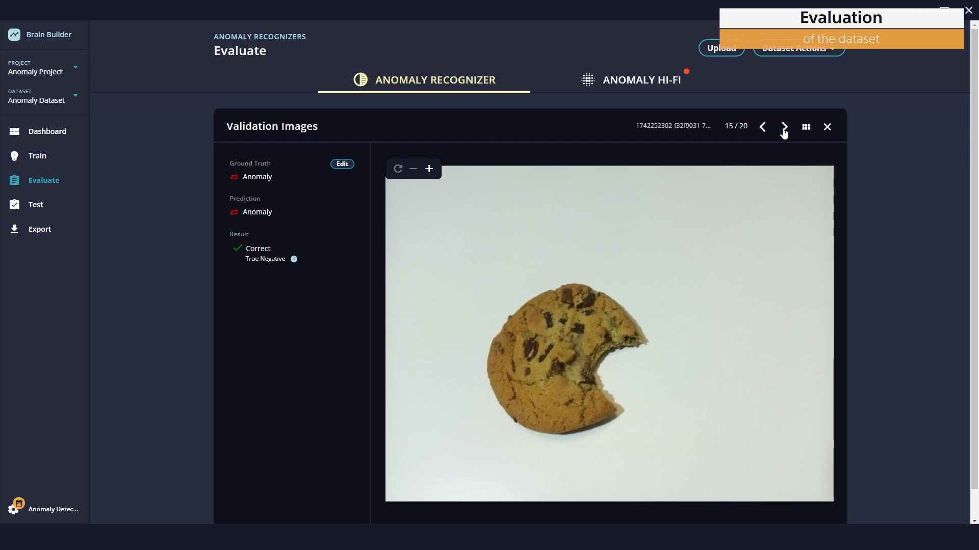
{"action": "left_click", "coordinate": [784, 130]}
{"action": "left_click", "coordinate": [784, 128]}
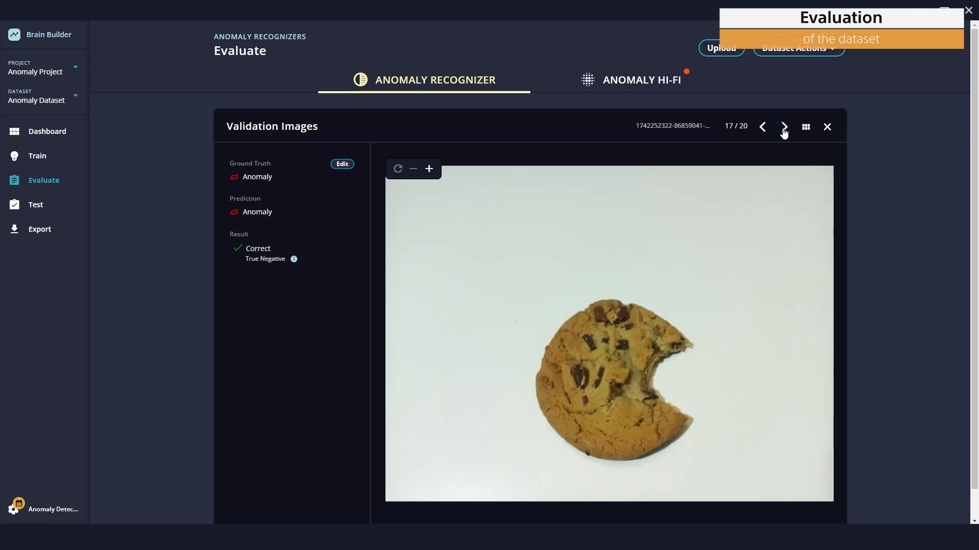
{"action": "left_click", "coordinate": [784, 128]}
{"action": "left_click", "coordinate": [784, 128]}
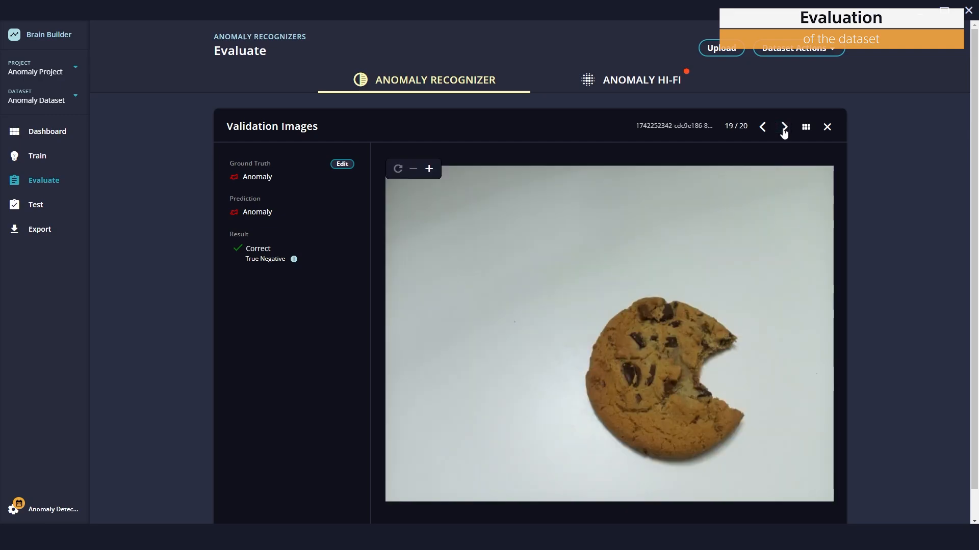
{"action": "left_click", "coordinate": [784, 127]}
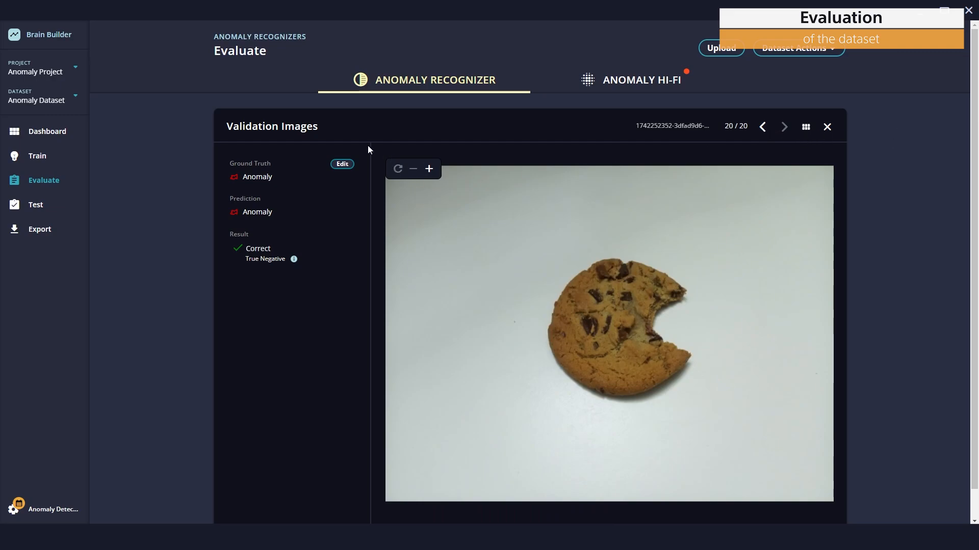
Build the Anomaly Hi-Fi model with Thorough optimization and Regular defect sizing, then open its evaluation
{"action": "left_click", "coordinate": [55, 136]}
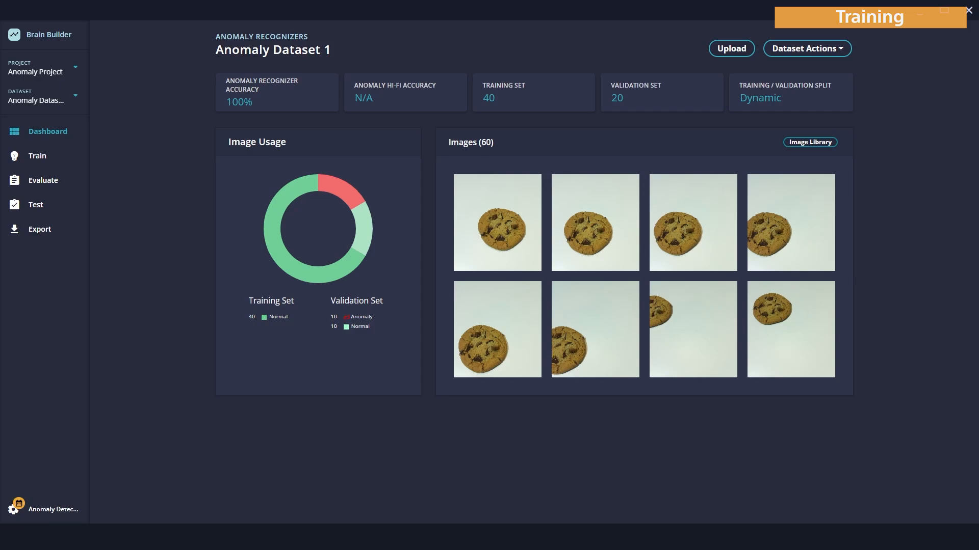
{"action": "left_click", "coordinate": [36, 185]}
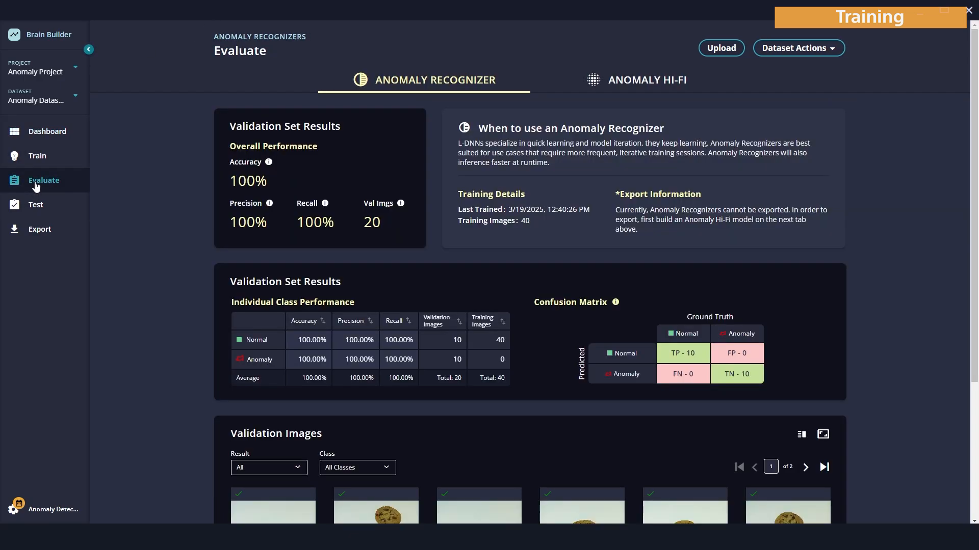
{"action": "left_click", "coordinate": [636, 87]}
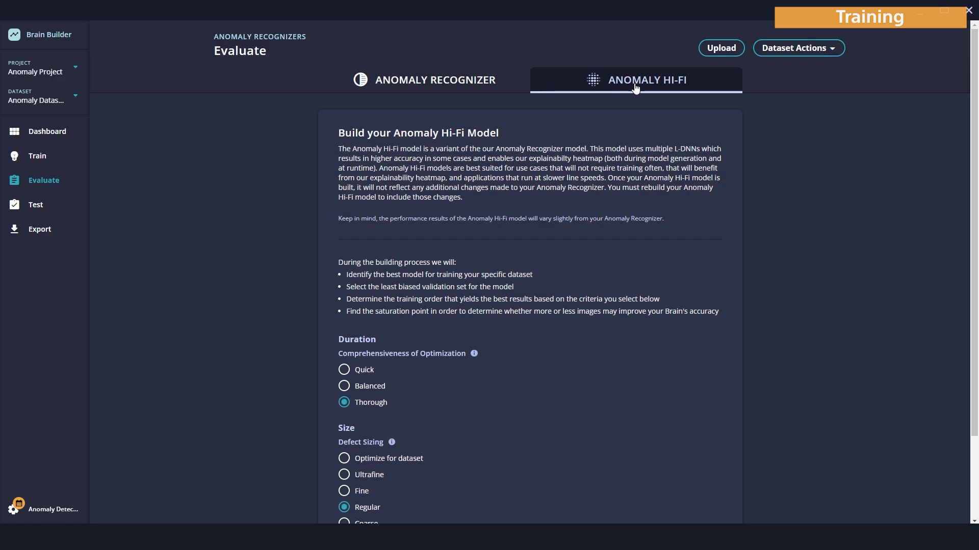
{"action": "scroll", "coordinate": [744, 414], "scroll_direction": "down", "scroll_amount": 2}
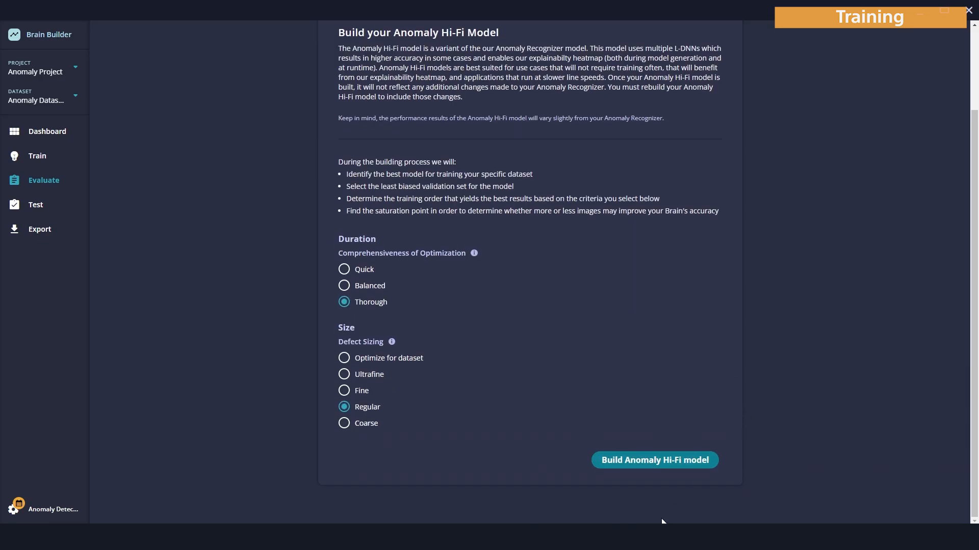
{"action": "left_click", "coordinate": [643, 465]}
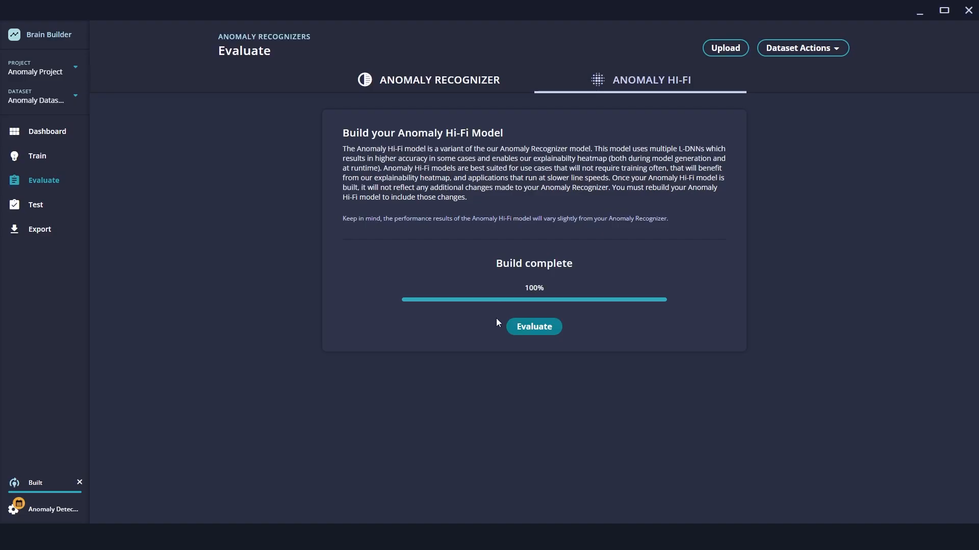
{"action": "left_click", "coordinate": [528, 326]}
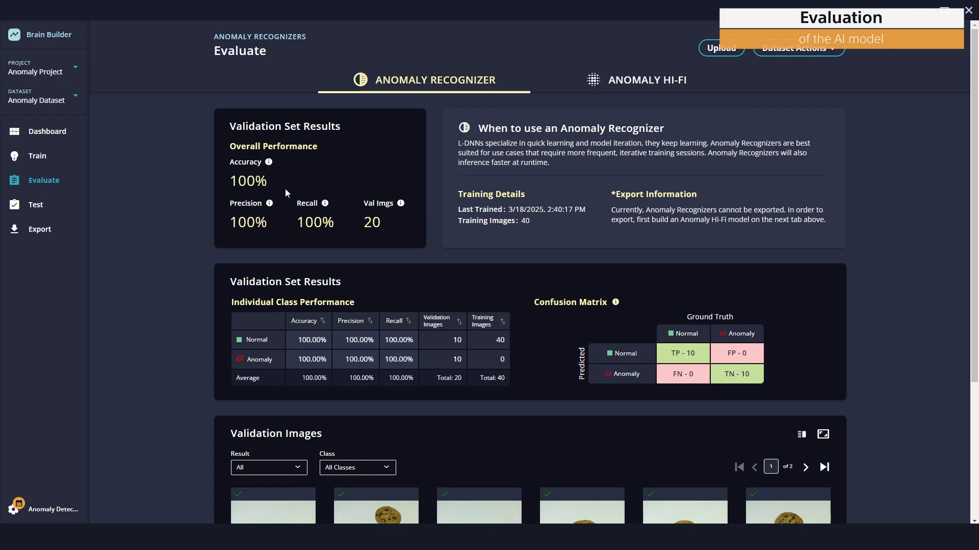
Review the Anomaly Hi-Fi validation images and their heatmaps one by one
{"action": "scroll", "coordinate": [388, 149], "scroll_direction": "down", "scroll_amount": 4}
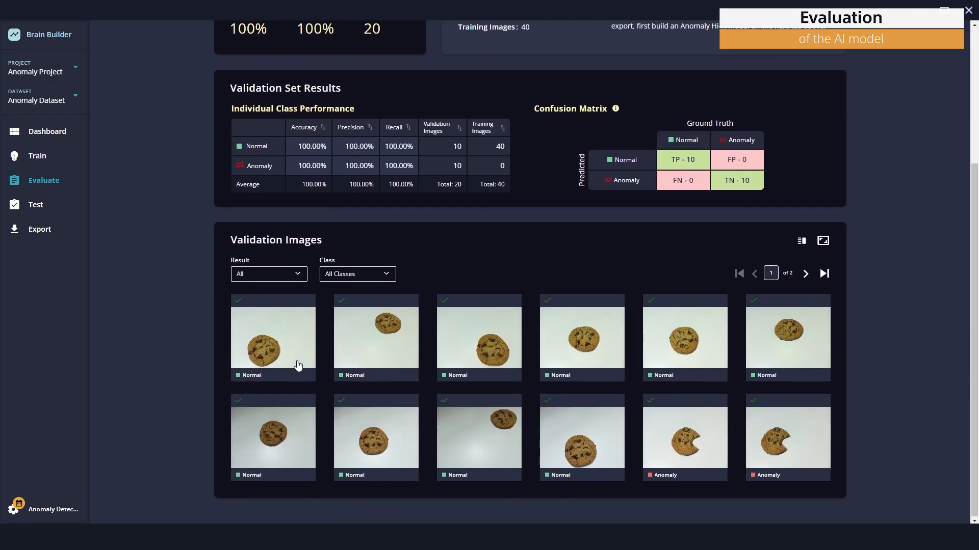
{"action": "left_click", "coordinate": [299, 364]}
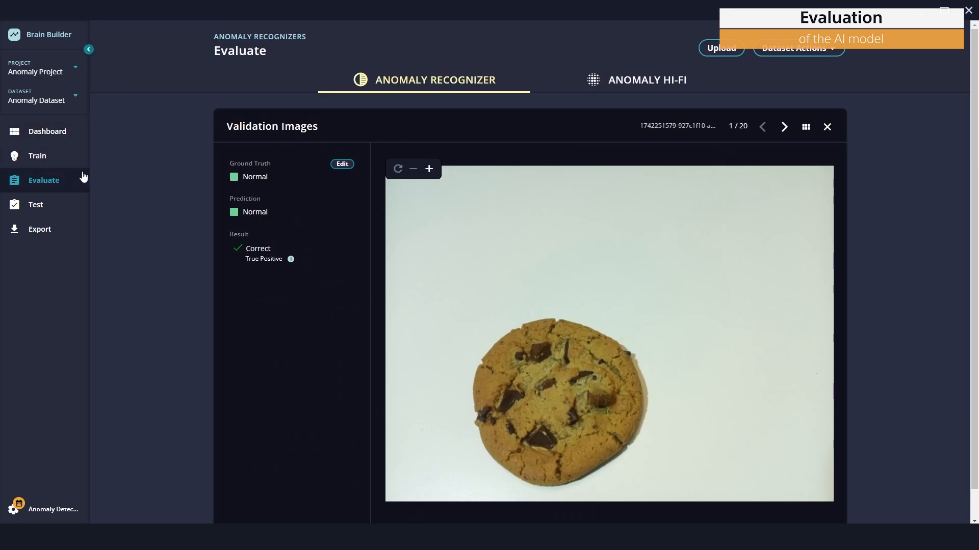
{"action": "left_click", "coordinate": [713, 84]}
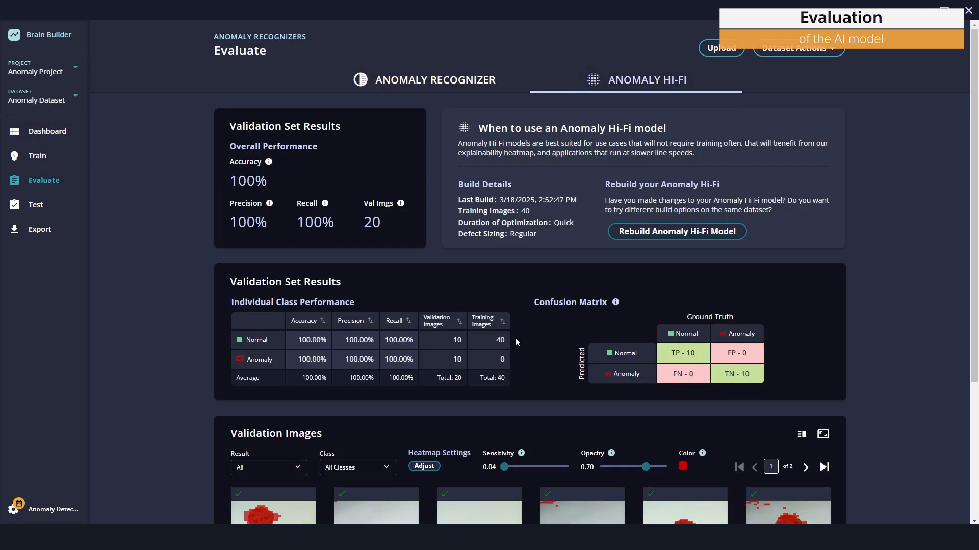
{"action": "scroll", "coordinate": [249, 378], "scroll_direction": "down", "scroll_amount": 4}
{"action": "scroll", "coordinate": [366, 302], "scroll_direction": "up", "scroll_amount": 2}
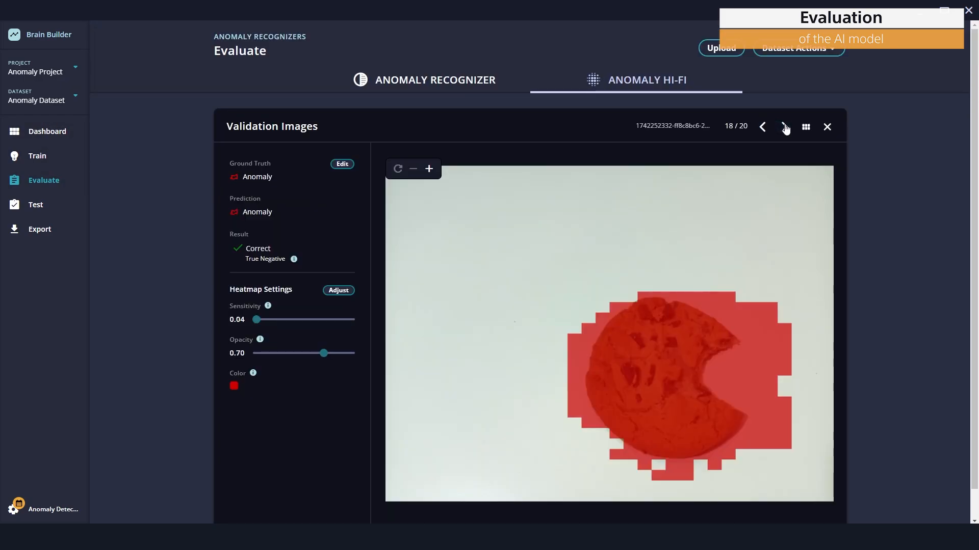
{"action": "left_click", "coordinate": [784, 127]}
{"action": "left_click", "coordinate": [785, 127]}
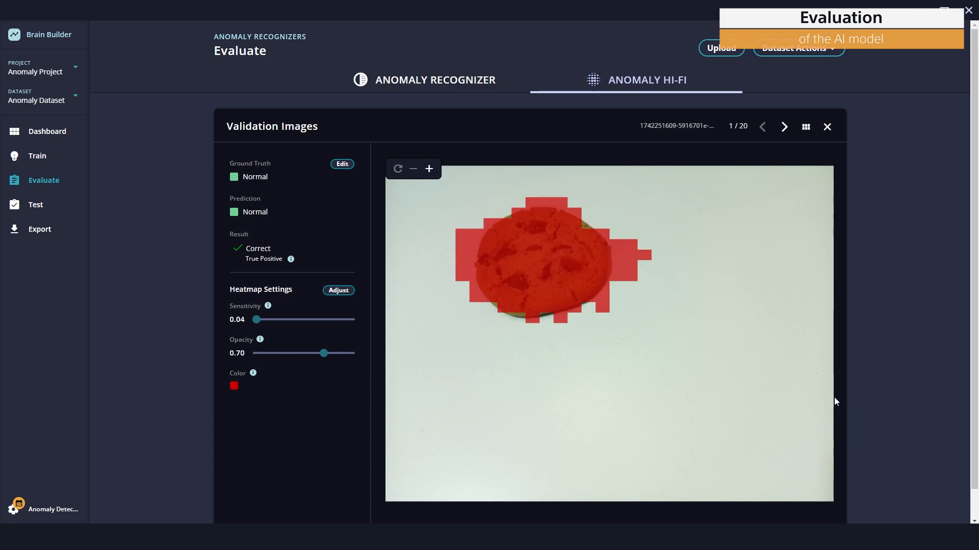
{"action": "left_click", "coordinate": [784, 128]}
{"action": "left_click", "coordinate": [784, 128]}
{"action": "left_click", "coordinate": [784, 127]}
{"action": "left_click", "coordinate": [784, 127]}
{"action": "left_click", "coordinate": [784, 128]}
{"action": "left_click", "coordinate": [784, 127]}
{"action": "left_click", "coordinate": [785, 127]}
{"action": "left_click", "coordinate": [785, 127]}
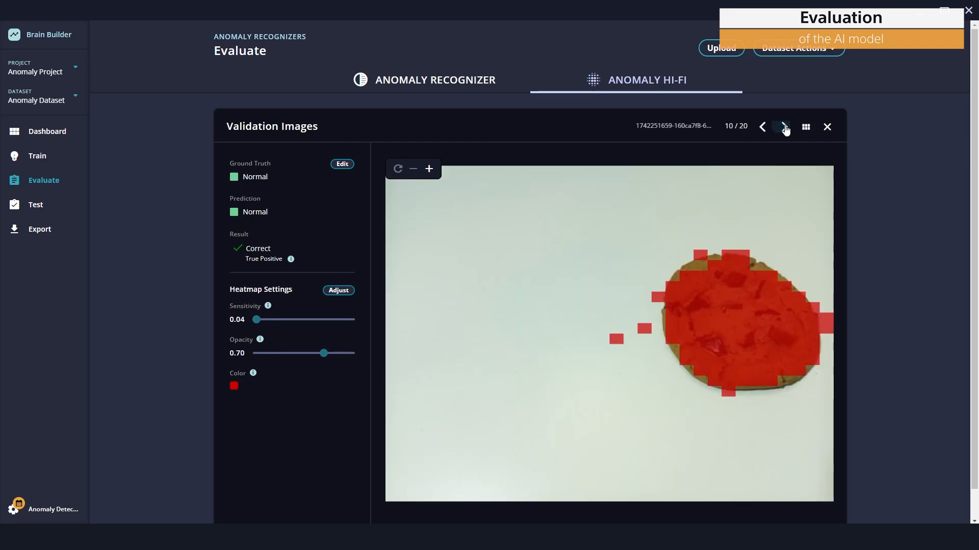
{"action": "left_click", "coordinate": [785, 127]}
{"action": "left_click", "coordinate": [785, 127]}
{"action": "left_click", "coordinate": [785, 128]}
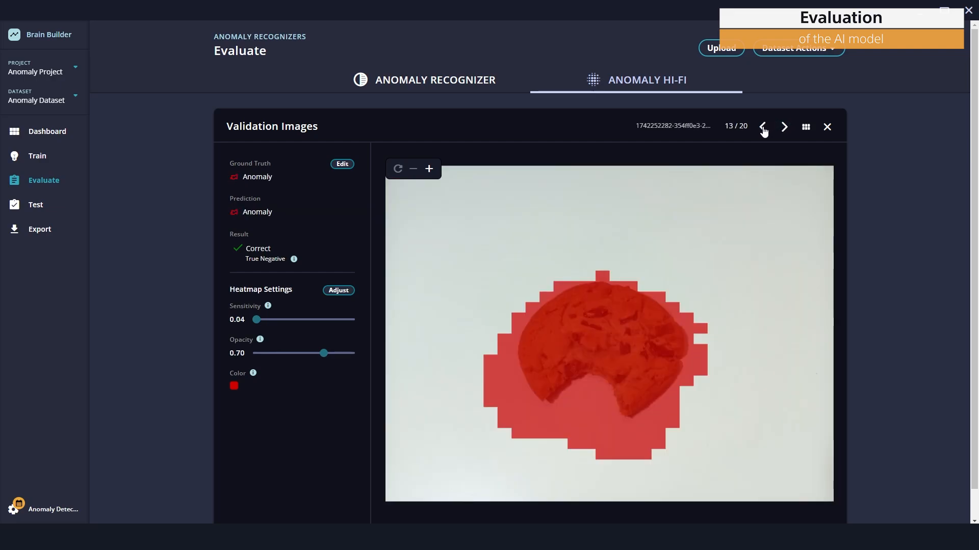
{"action": "left_click", "coordinate": [763, 128]}
{"action": "left_click", "coordinate": [762, 127]}
{"action": "left_click", "coordinate": [763, 128]}
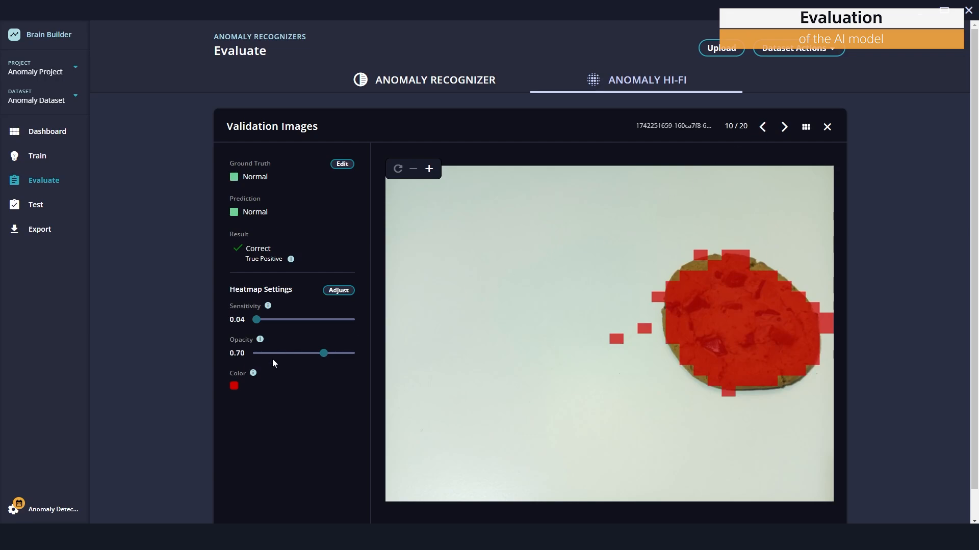
Start adjusting the Anomaly Hi-Fi heatmap settings and raise the sensitivity to 0.17
{"action": "left_click", "coordinate": [334, 291]}
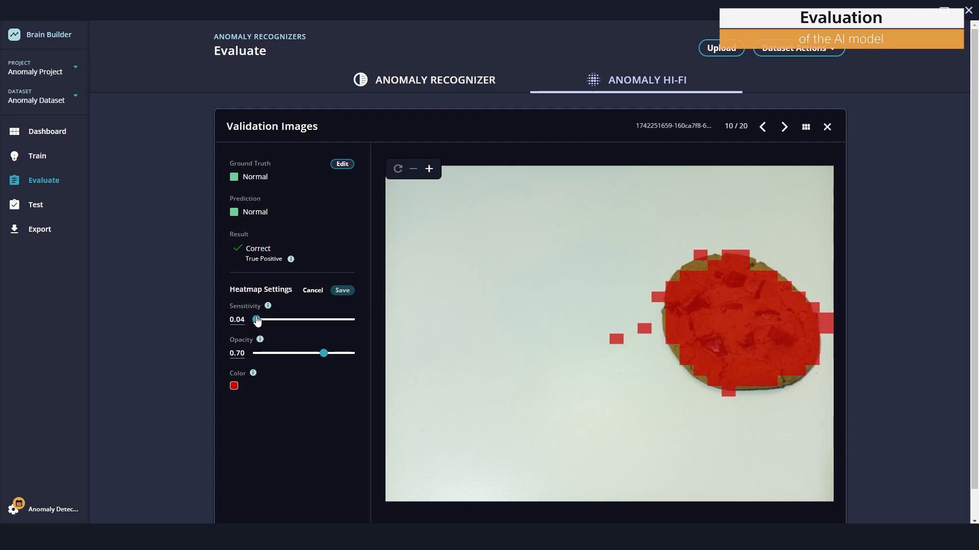
{"action": "left_click_drag", "start_coordinate": [256, 320], "coordinate": [267, 319]}
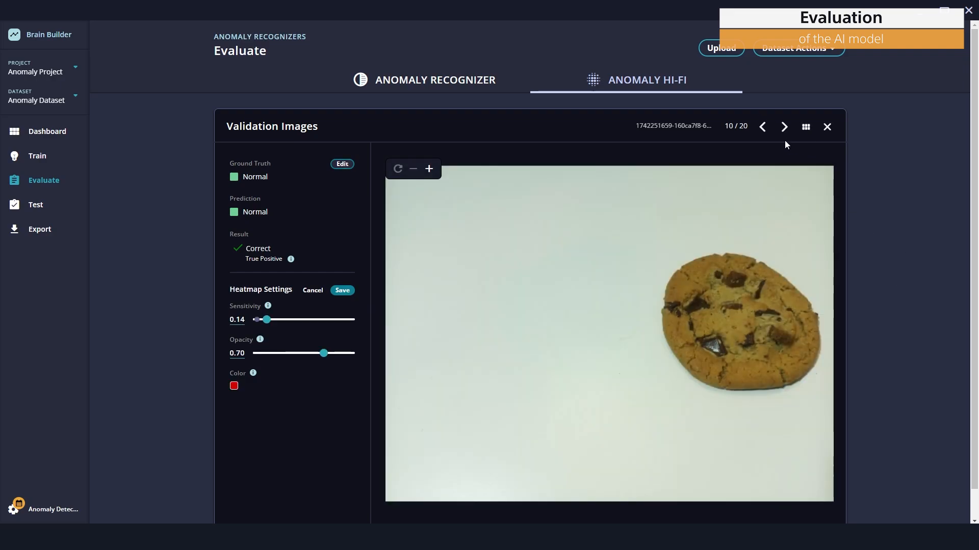
{"action": "left_click", "coordinate": [761, 128]}
{"action": "left_click", "coordinate": [761, 128]}
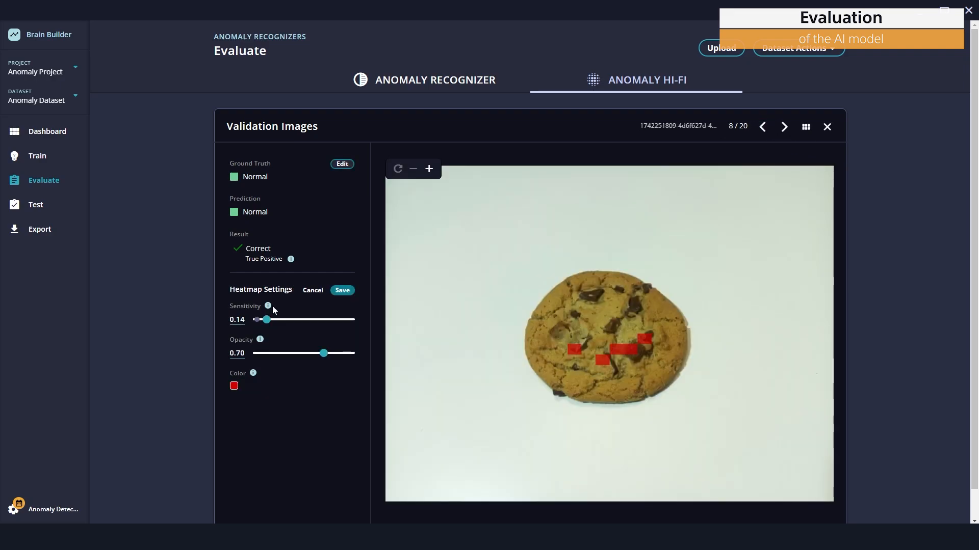
{"action": "left_click_drag", "start_coordinate": [266, 322], "coordinate": [270, 324]}
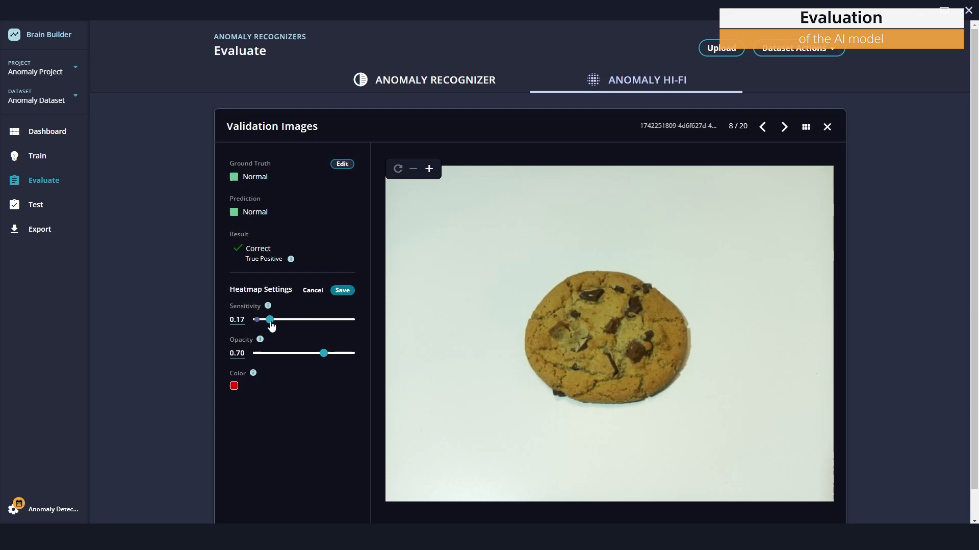
Step through the validation images to check the heatmaps at the new sensitivity
{"action": "left_click", "coordinate": [762, 127]}
{"action": "left_click", "coordinate": [762, 127]}
{"action": "left_click", "coordinate": [762, 127]}
{"action": "left_click", "coordinate": [762, 127]}
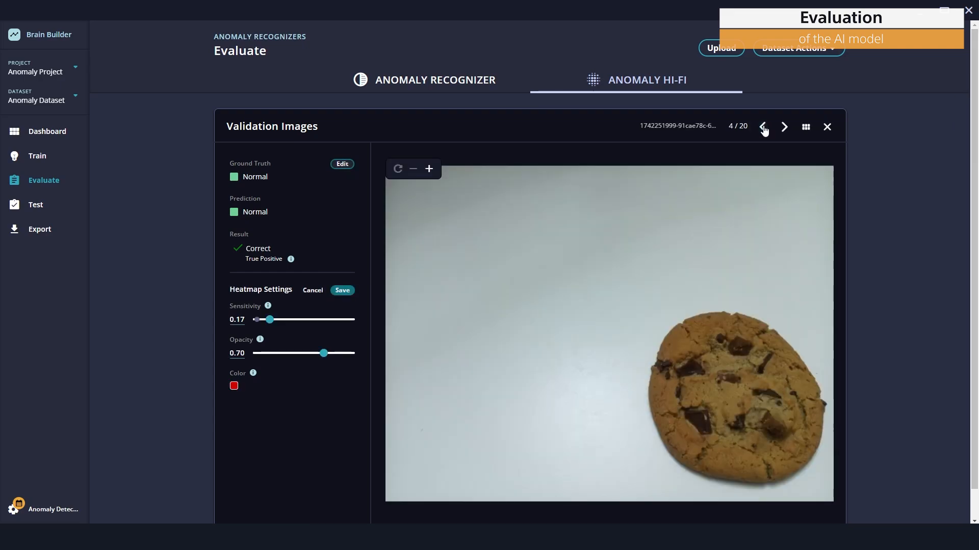
{"action": "left_click", "coordinate": [763, 127]}
{"action": "left_click", "coordinate": [763, 126]}
{"action": "left_click", "coordinate": [763, 127]}
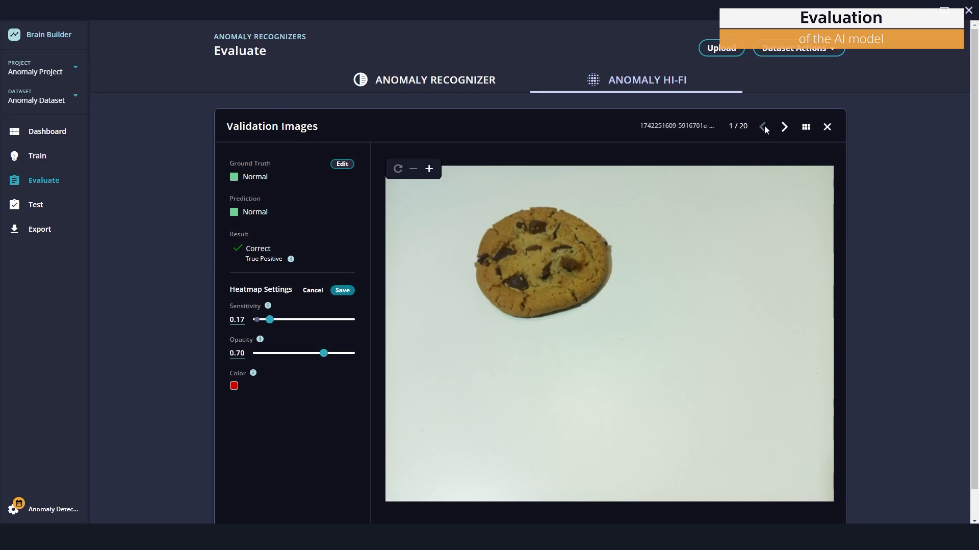
{"action": "left_click", "coordinate": [783, 127]}
{"action": "left_click", "coordinate": [784, 128]}
{"action": "left_click", "coordinate": [784, 128]}
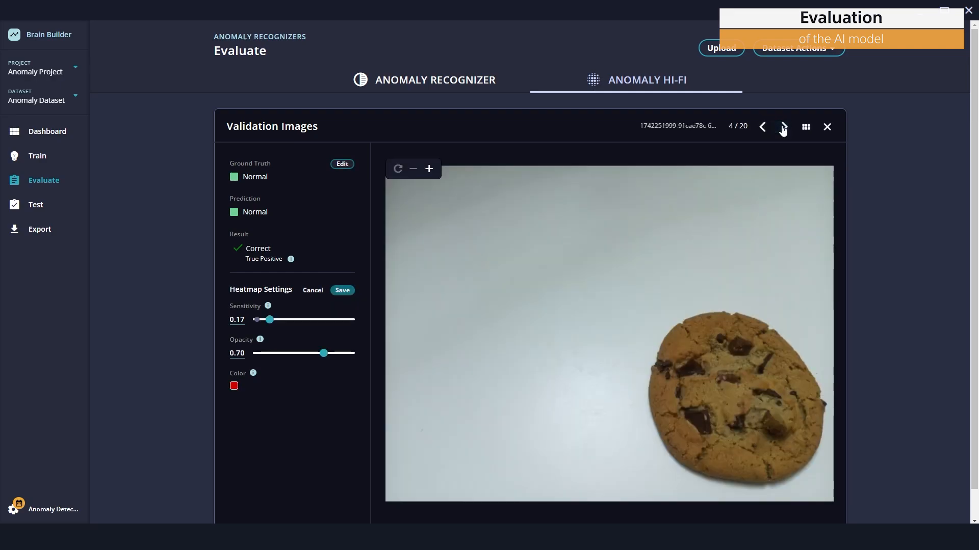
{"action": "left_click", "coordinate": [783, 127]}
{"action": "left_click", "coordinate": [783, 128]}
{"action": "left_click", "coordinate": [784, 128]}
{"action": "left_click", "coordinate": [784, 128]}
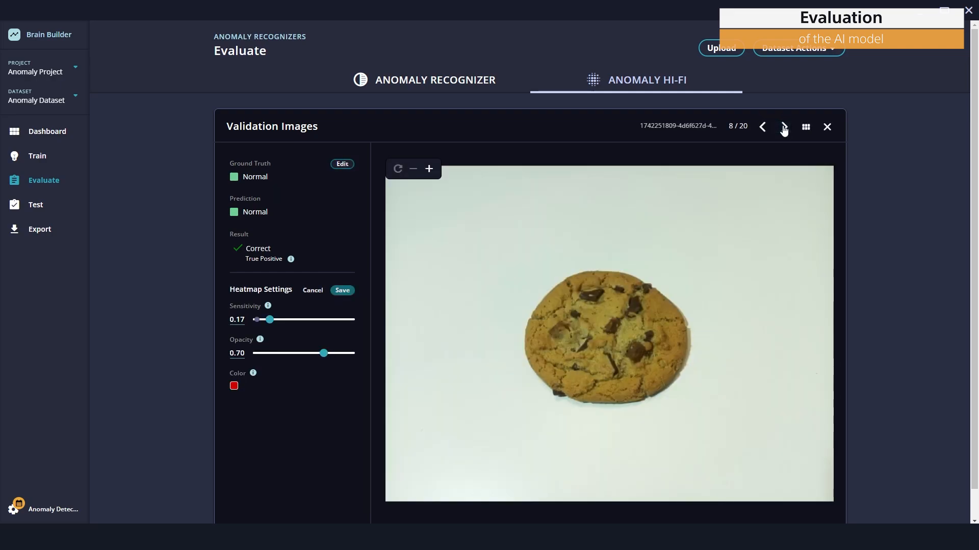
{"action": "left_click", "coordinate": [784, 128]}
{"action": "left_click", "coordinate": [783, 127]}
{"action": "left_click", "coordinate": [784, 127]}
{"action": "left_click", "coordinate": [783, 128]}
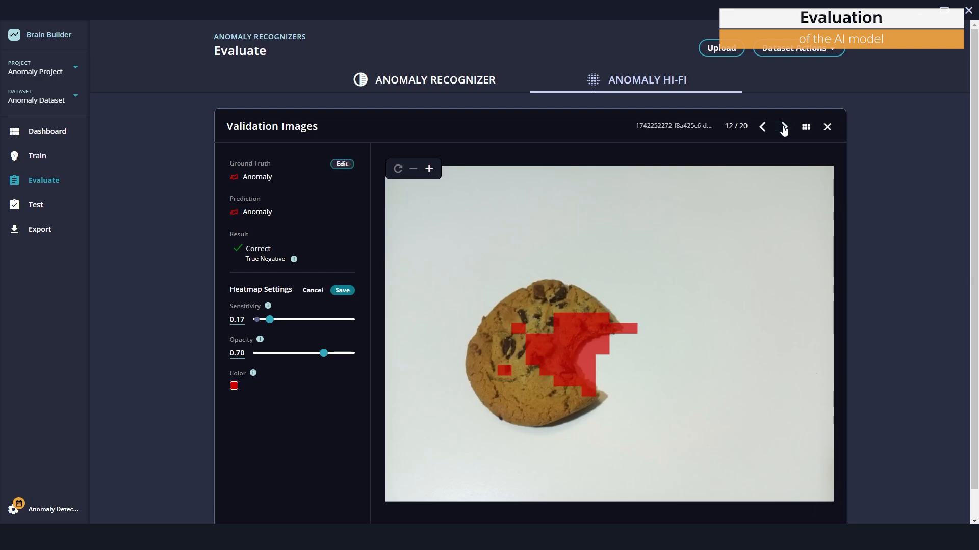
{"action": "left_click", "coordinate": [762, 127]}
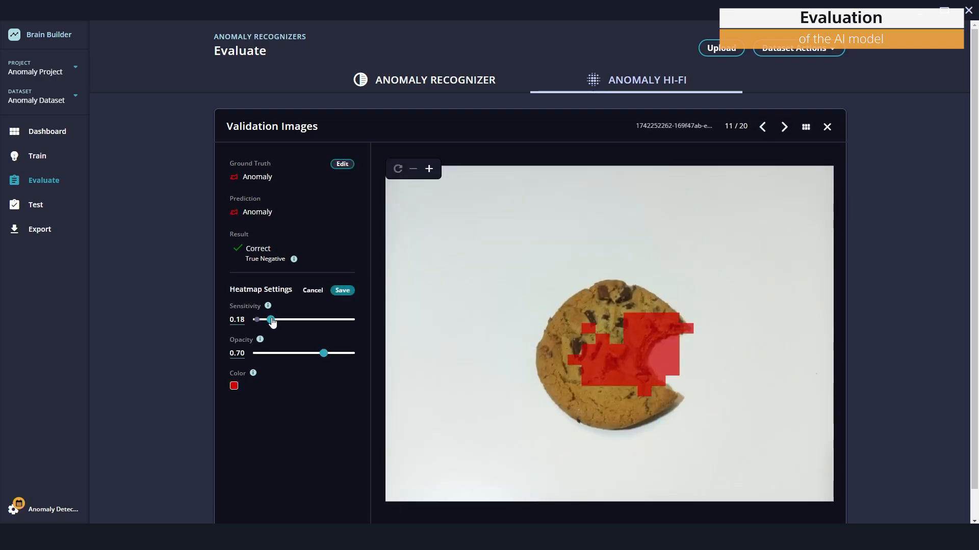
Raise the heatmap sensitivity to 0.18 and step through the remaining anomaly validation images
{"action": "left_click_drag", "start_coordinate": [273, 321], "coordinate": [272, 322]}
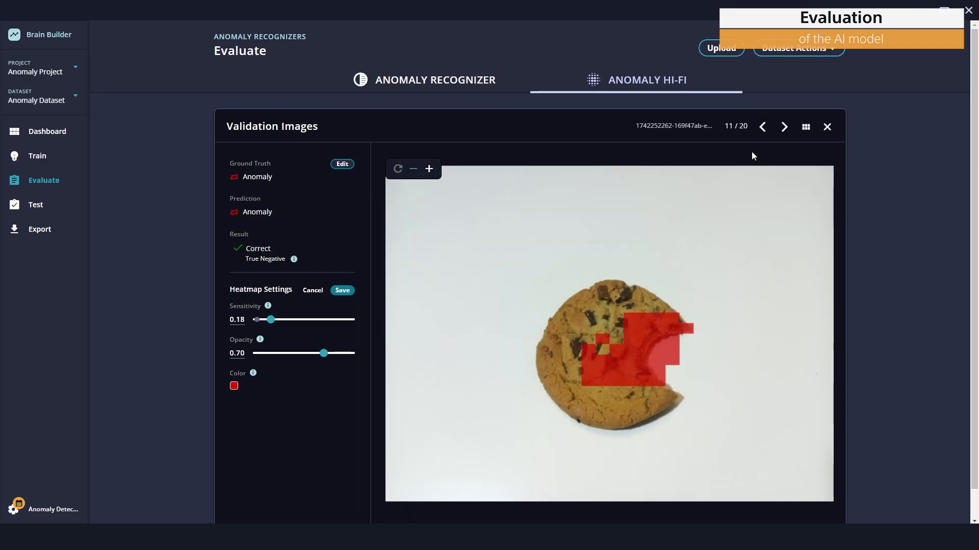
{"action": "left_click", "coordinate": [783, 128]}
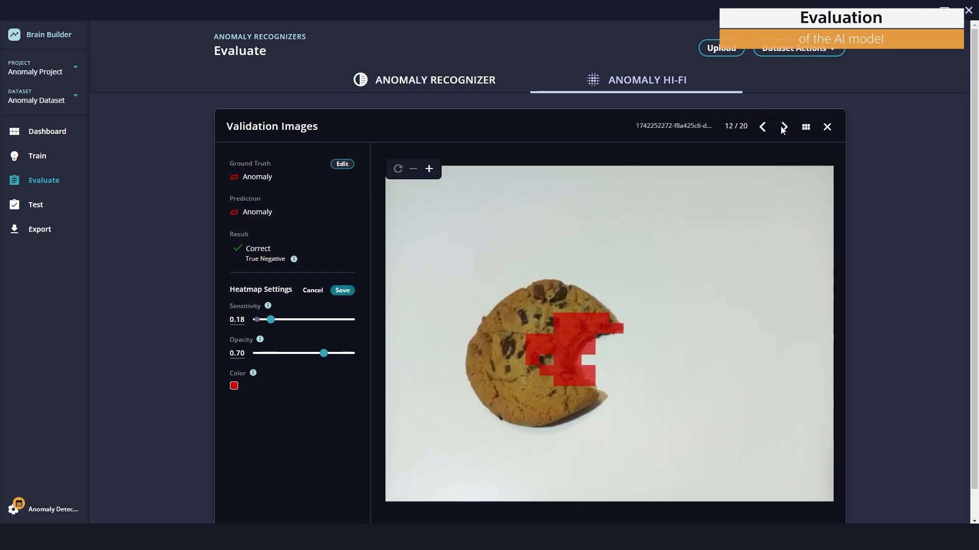
{"action": "left_click", "coordinate": [783, 128]}
{"action": "left_click", "coordinate": [783, 128]}
{"action": "left_click", "coordinate": [783, 128]}
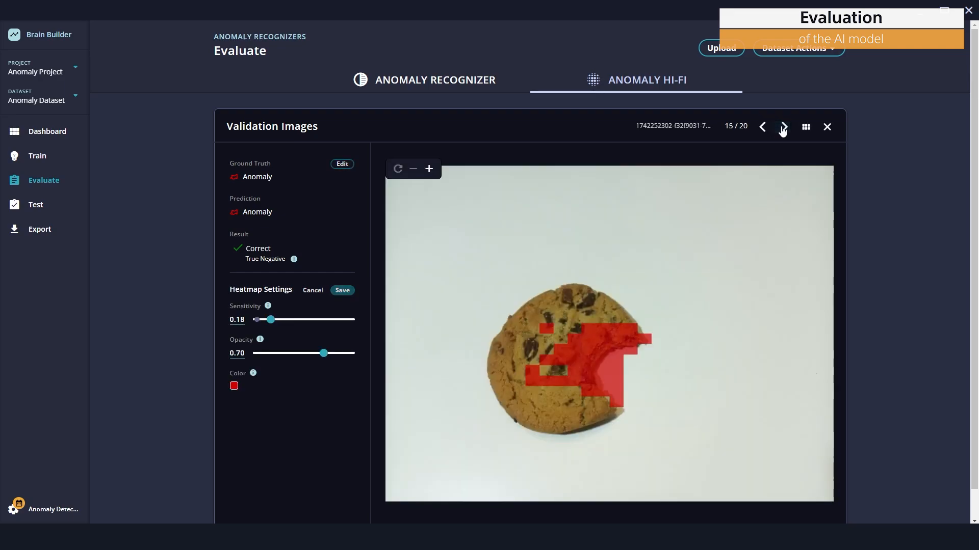
{"action": "left_click", "coordinate": [783, 128]}
{"action": "left_click", "coordinate": [783, 128]}
{"action": "left_click", "coordinate": [783, 128]}
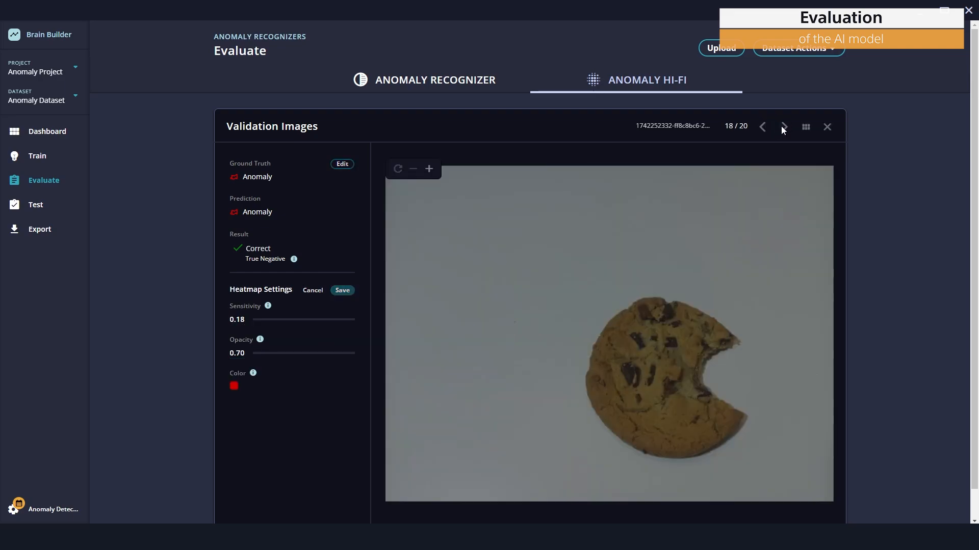
{"action": "left_click", "coordinate": [783, 128]}
{"action": "left_click", "coordinate": [783, 128]}
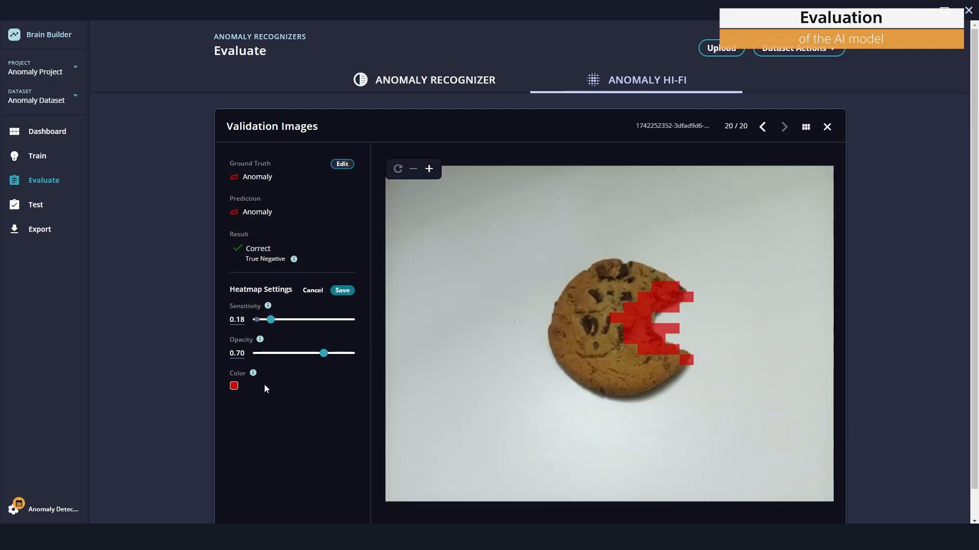
Set the heatmap opacity to 0.76 and save the adjusted heatmap settings
{"action": "left_click", "coordinate": [325, 353]}
{"action": "left_click_drag", "start_coordinate": [325, 356], "coordinate": [330, 355]}
{"action": "left_click", "coordinate": [342, 290]}
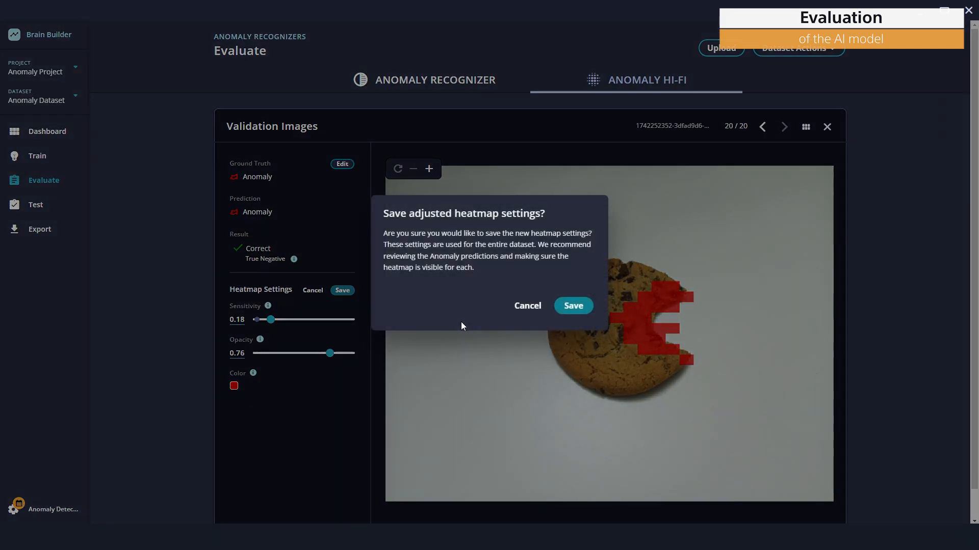
{"action": "left_click", "coordinate": [575, 307]}
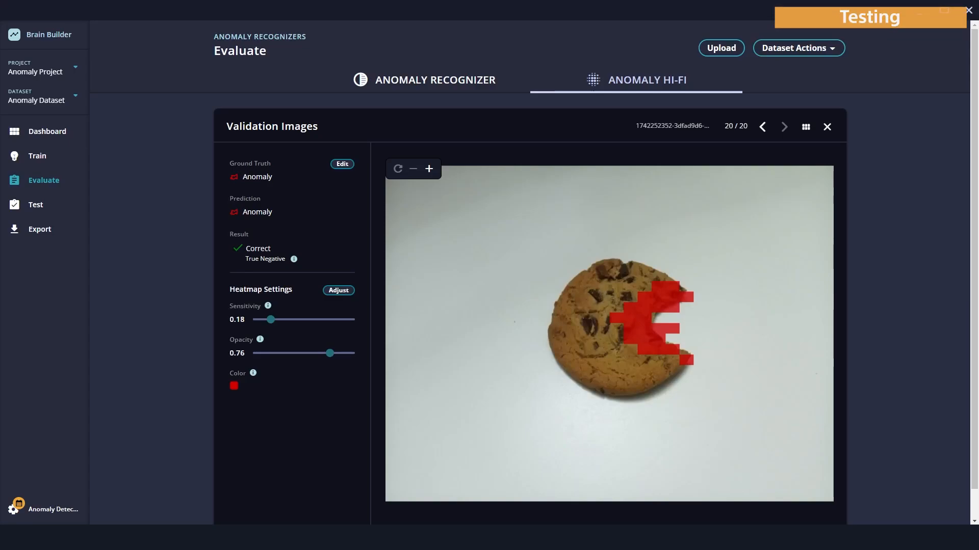
Test the Anomaly Recognizer by dropping four images from the Anomaly folder in File Explorer onto the Test page
{"action": "left_click", "coordinate": [41, 206]}
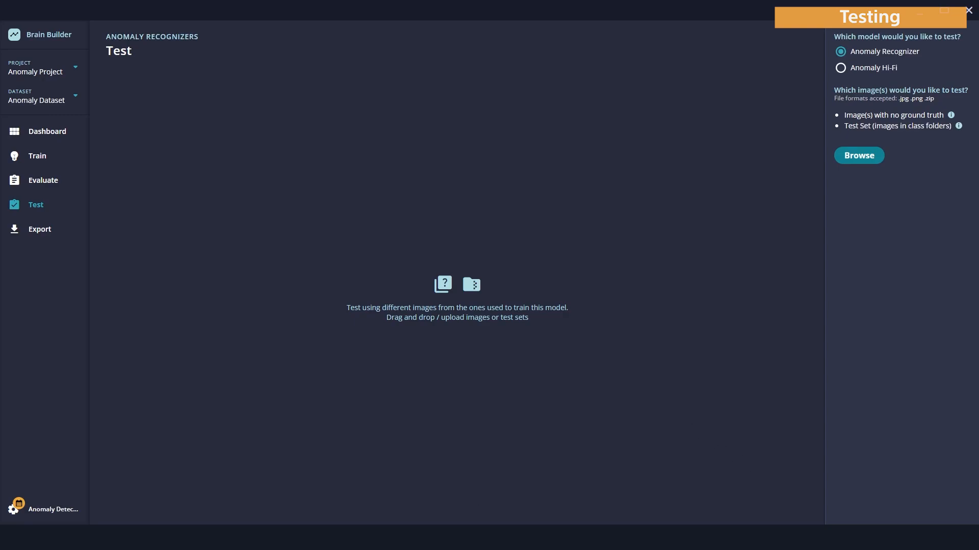
{"action": "key", "text": "alt+Tab"}
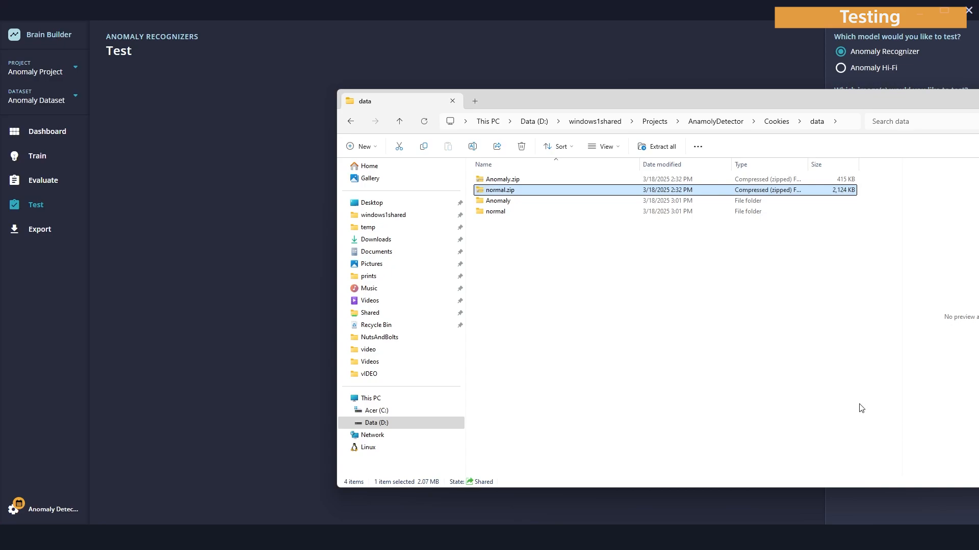
{"action": "left_click_drag", "start_coordinate": [538, 89], "coordinate": [679, 104]}
{"action": "double_click", "coordinate": [656, 217]}
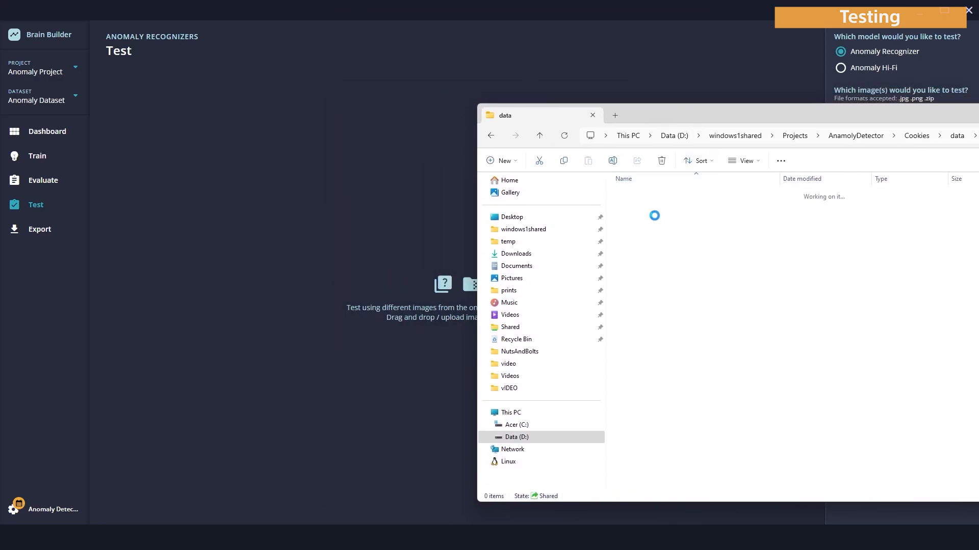
{"action": "left_click", "coordinate": [650, 213]}
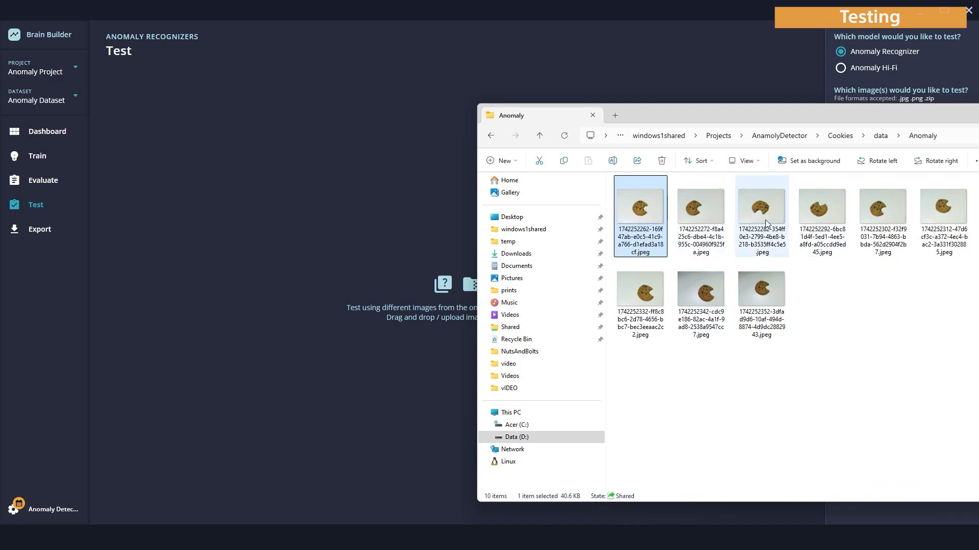
{"action": "left_click", "coordinate": [822, 214], "text": "shift"}
{"action": "left_click_drag", "start_coordinate": [656, 217], "coordinate": [356, 272]}
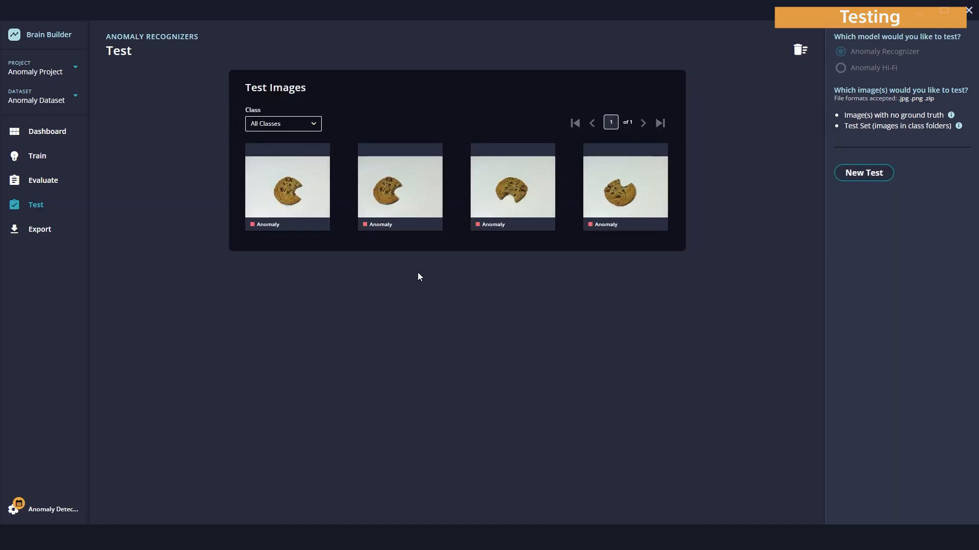
View the first test image's prediction, then delete the current test images
{"action": "left_click", "coordinate": [284, 187]}
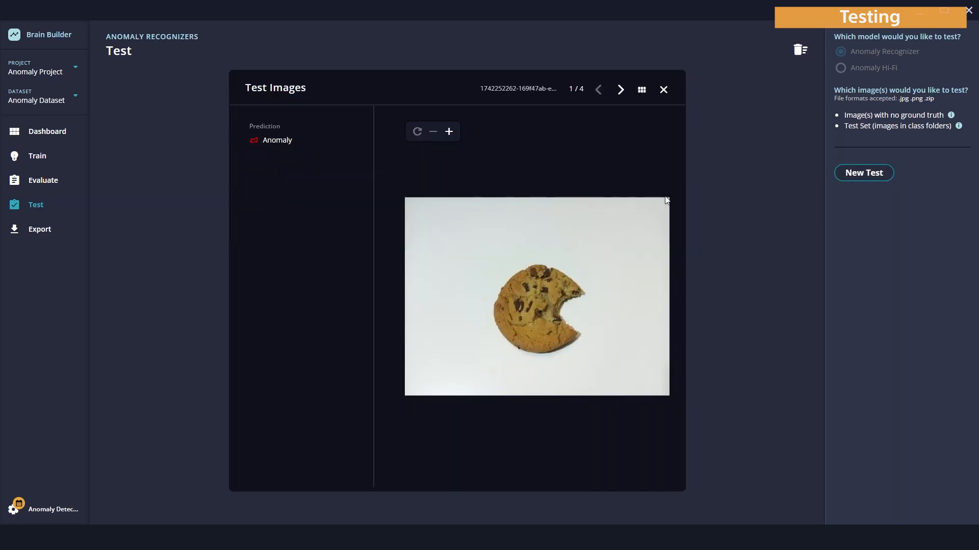
{"action": "left_click", "coordinate": [663, 89]}
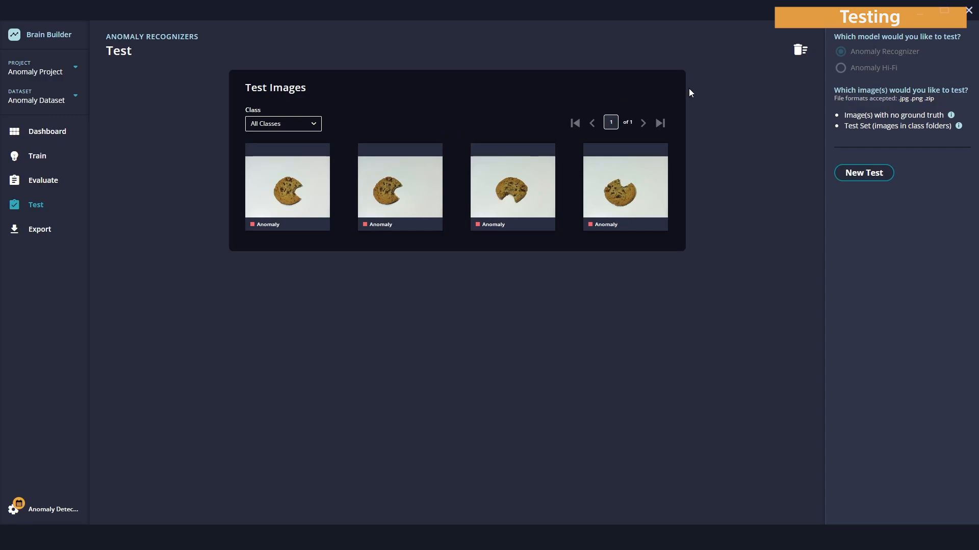
{"action": "left_click", "coordinate": [808, 49]}
{"action": "left_click", "coordinate": [570, 287]}
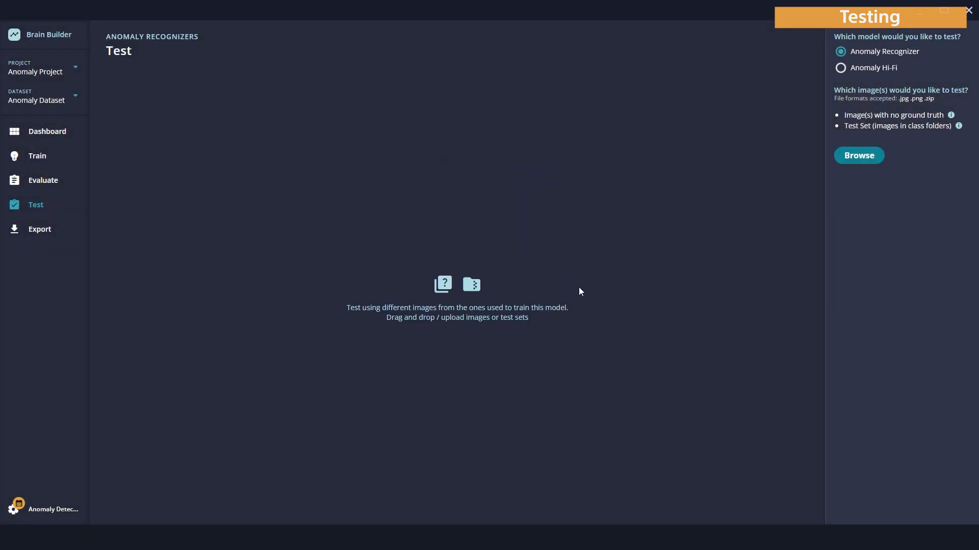
Test the Anomaly Recognizer with four images from the normal folder dropped onto the Test page
{"action": "key", "text": "alt+Tab"}
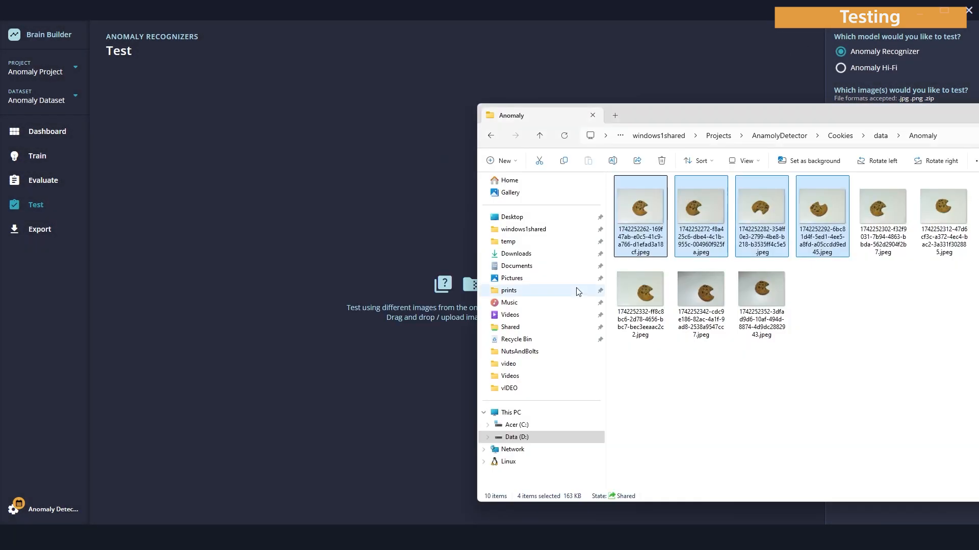
{"action": "left_click", "coordinate": [882, 137]}
{"action": "double_click", "coordinate": [685, 206]}
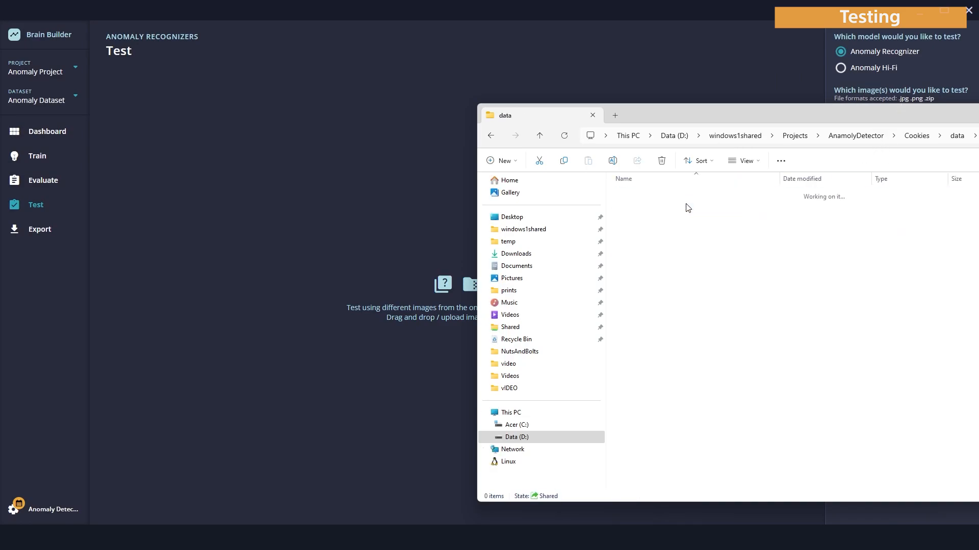
{"action": "left_click", "coordinate": [641, 209]}
{"action": "left_click", "coordinate": [808, 213], "text": "shift"}
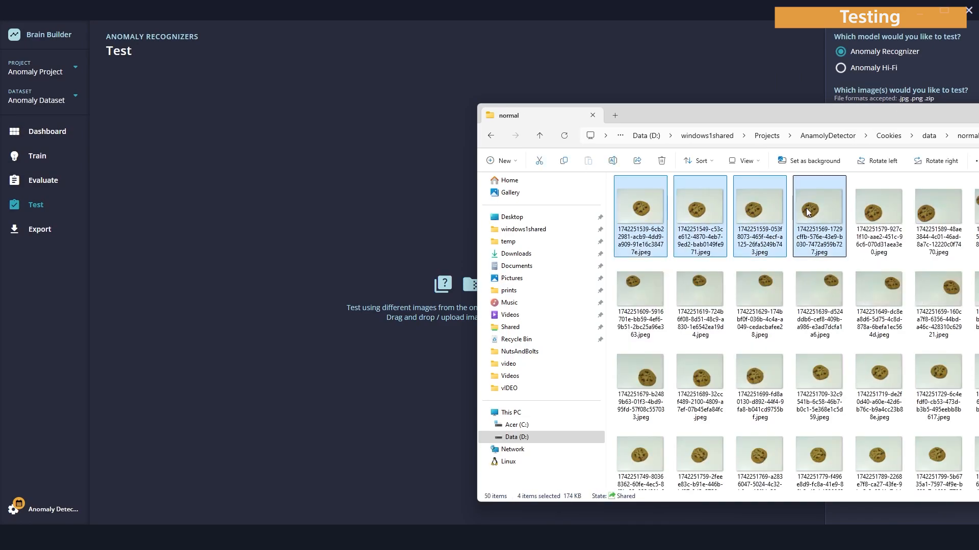
{"action": "left_click_drag", "start_coordinate": [808, 212], "coordinate": [412, 259]}
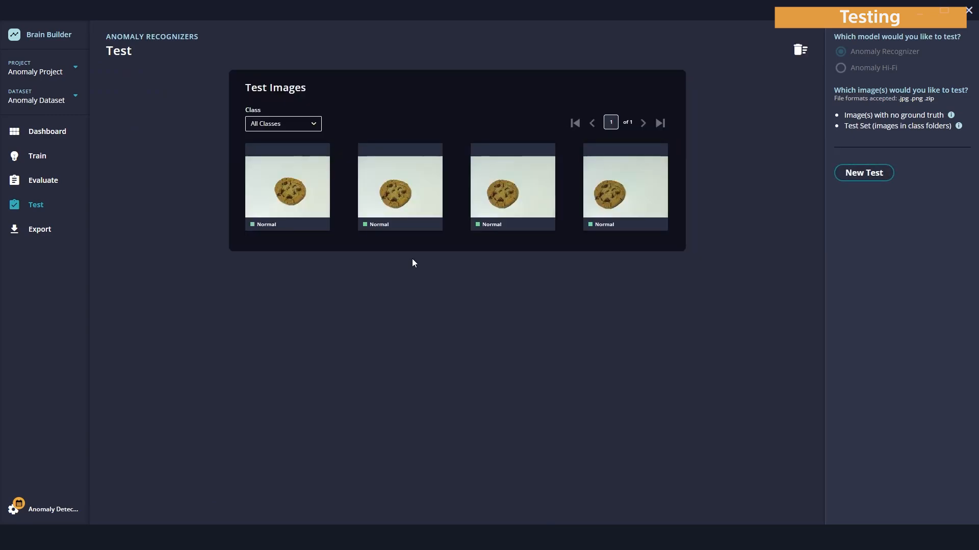
Step through the four normal test predictions, then delete the current test images
{"action": "left_click", "coordinate": [292, 213]}
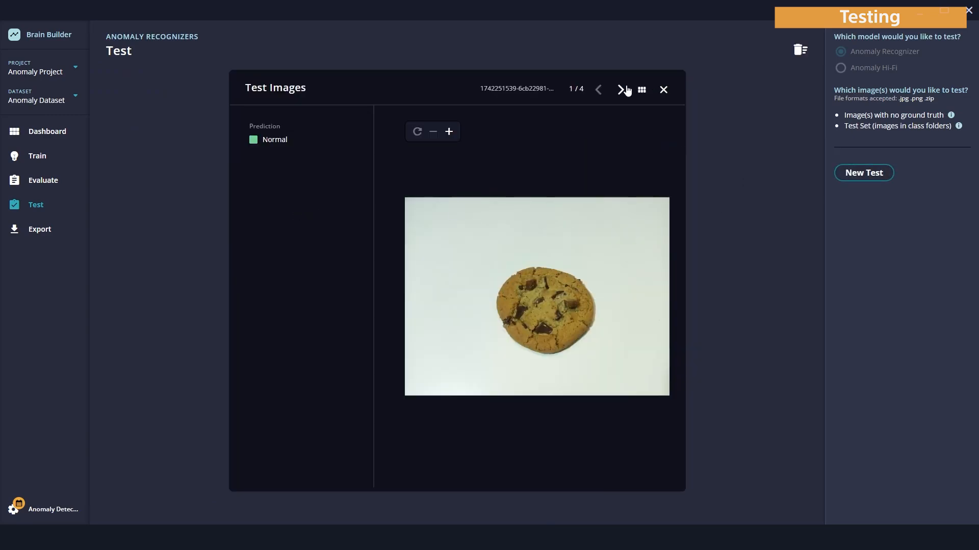
{"action": "left_click", "coordinate": [620, 90]}
{"action": "left_click", "coordinate": [620, 89]}
{"action": "left_click", "coordinate": [621, 90]}
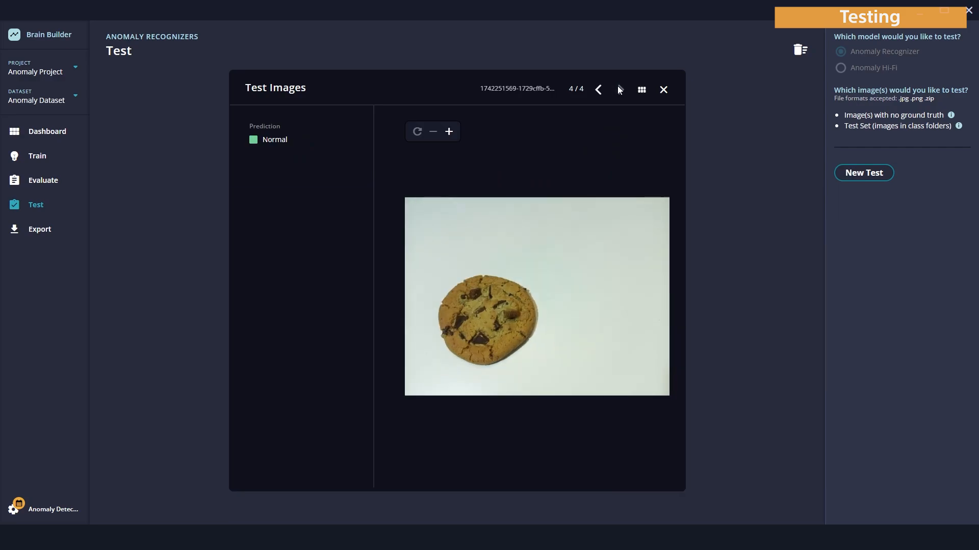
{"action": "left_click", "coordinate": [664, 90]}
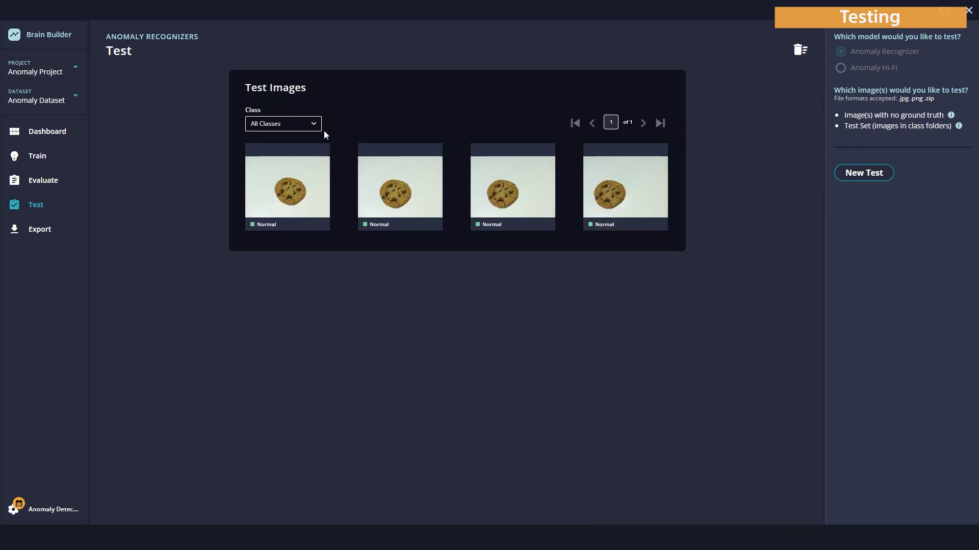
{"action": "left_click", "coordinate": [799, 49]}
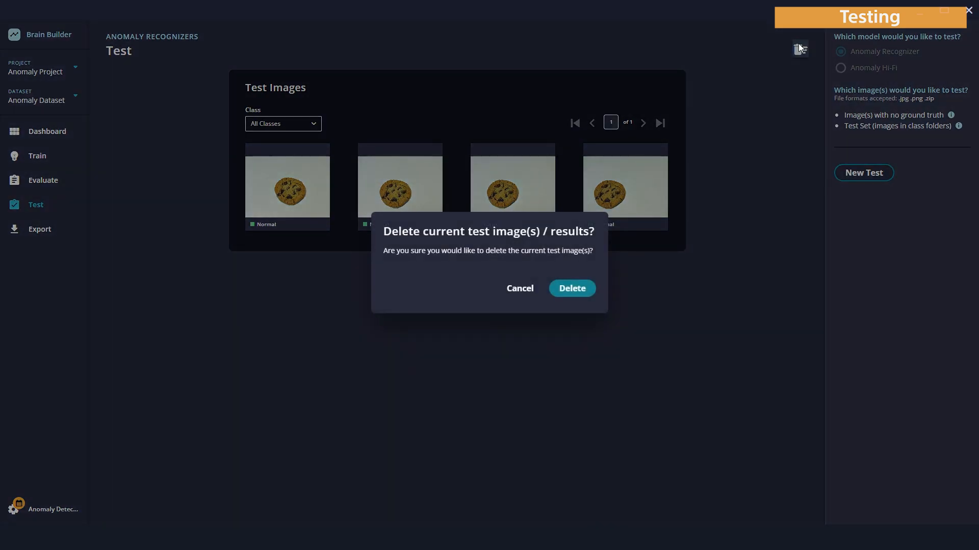
{"action": "left_click", "coordinate": [581, 288]}
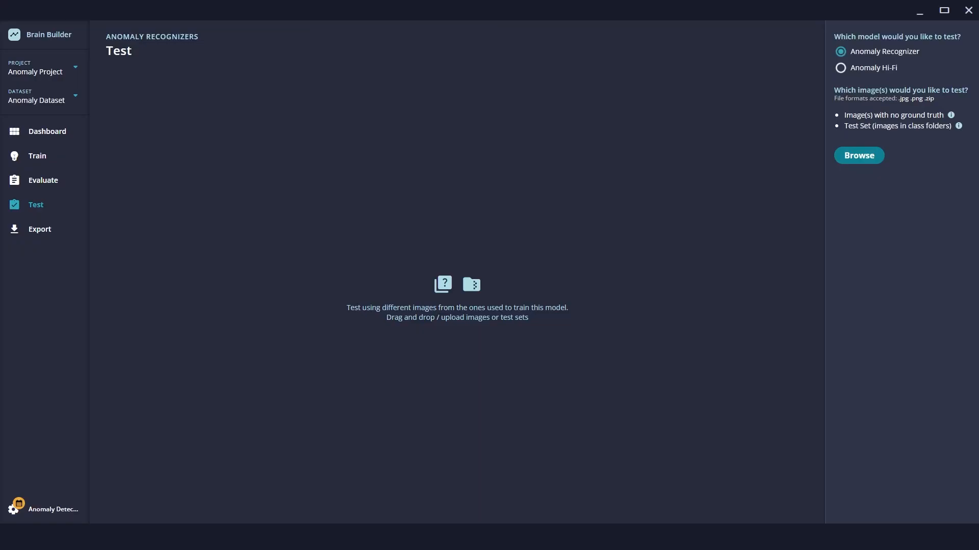
Open the Export page
{"action": "left_click", "coordinate": [40, 229]}
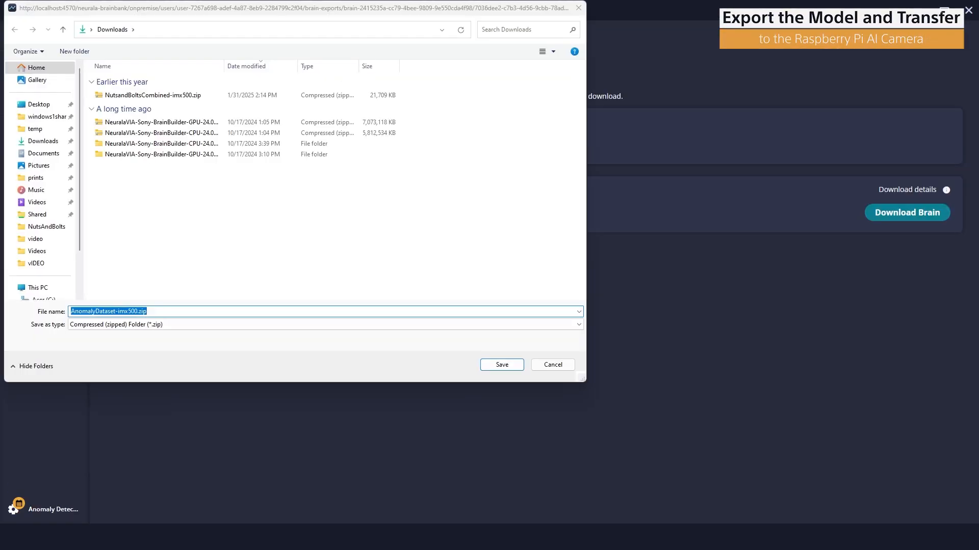
Save the downloaded brain as AnomalyDataset-imx500.zip in the Cookie project folder
{"action": "key", "text": "Return"}
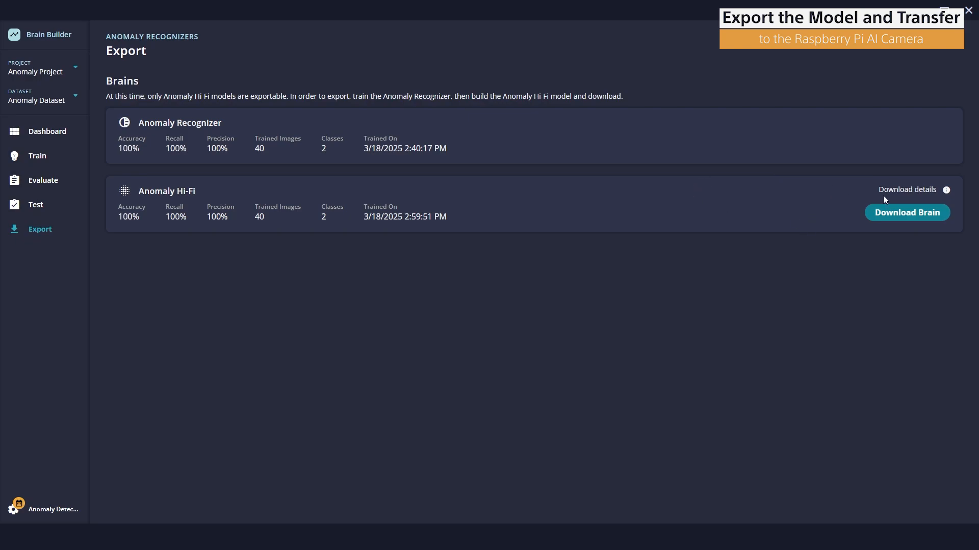
{"action": "left_click", "coordinate": [889, 214]}
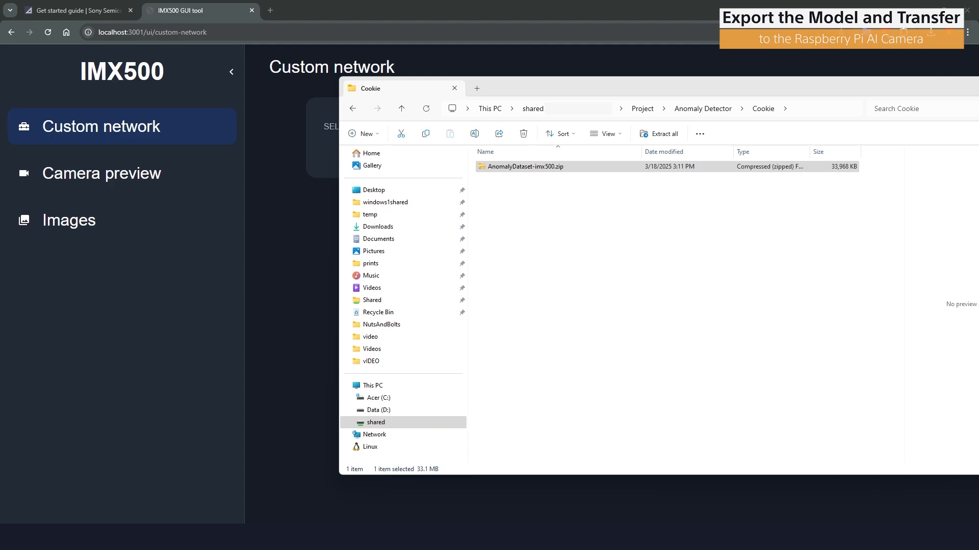
Switch to the IMX500 GUI tool and start adding a custom network named Anomaly Network
{"action": "left_click", "coordinate": [158, 305]}
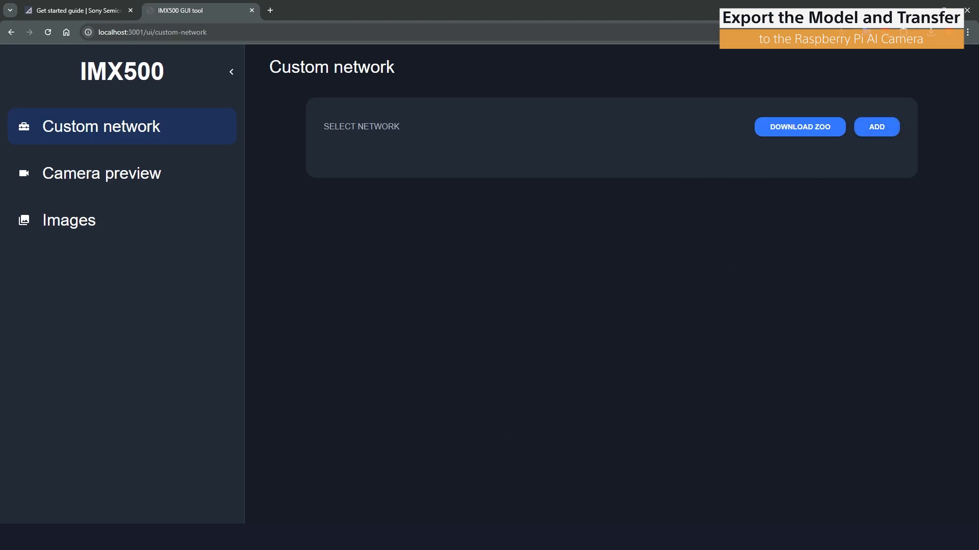
{"action": "key", "text": "alt+Tab"}
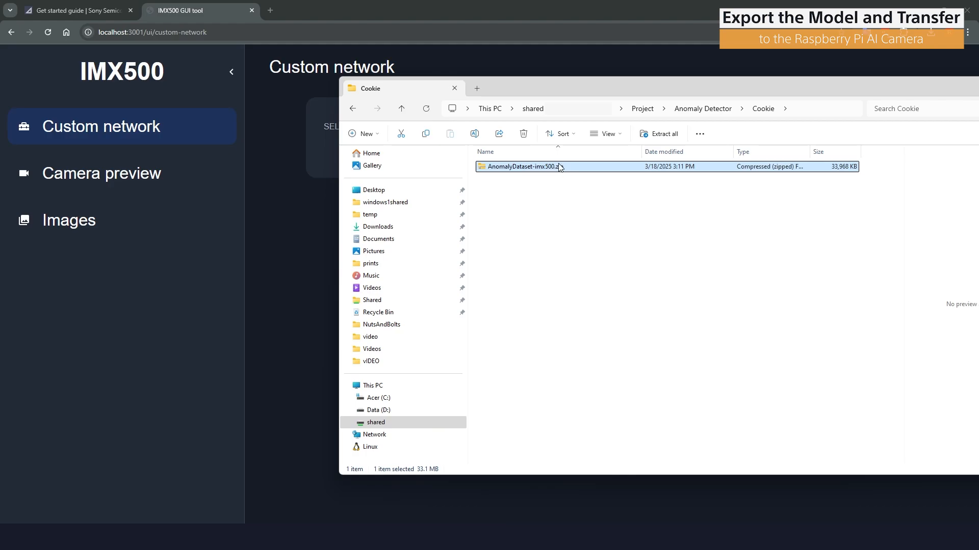
{"action": "left_click", "coordinate": [281, 240]}
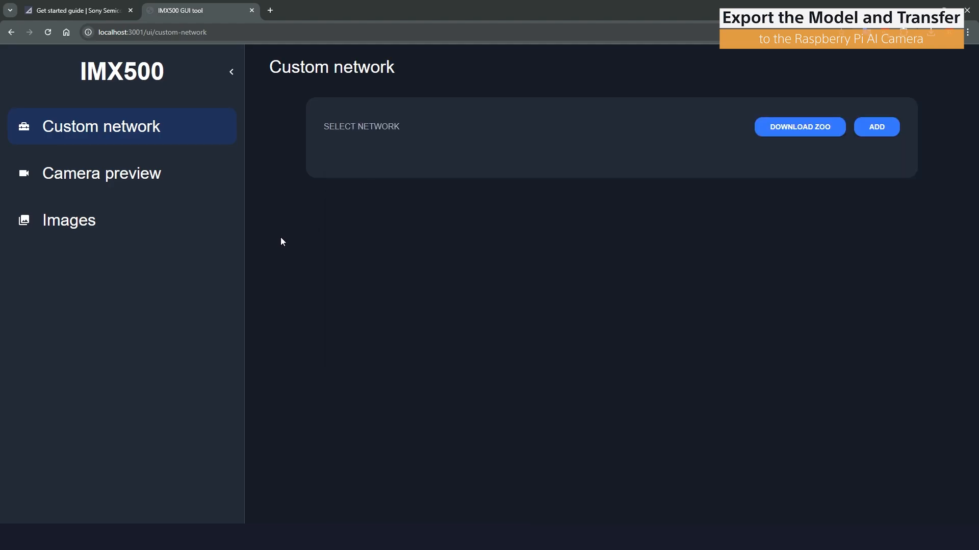
{"action": "left_click", "coordinate": [886, 128]}
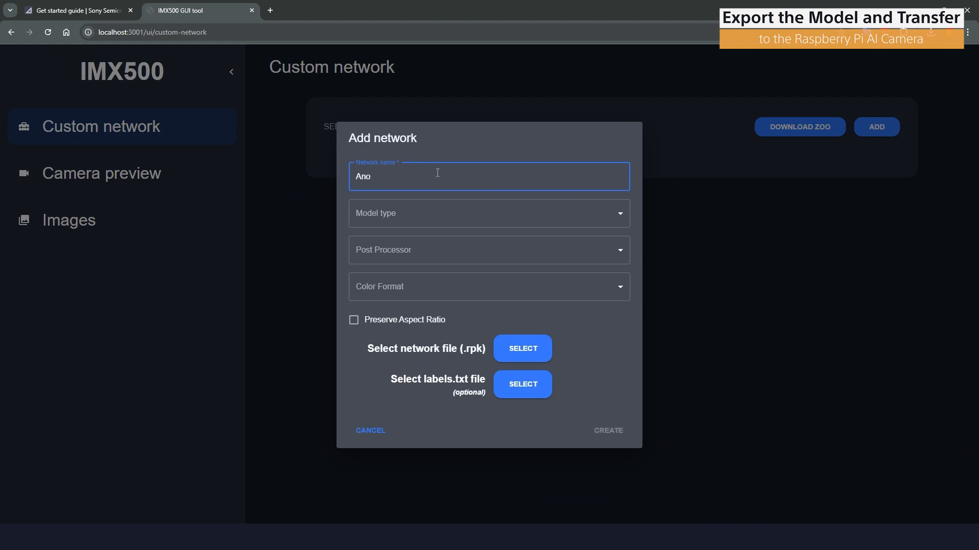
{"action": "type", "text": "Anomaly Network"}
Set the network's model type to Packaged (RPK), post processor to Anomaly Detection and color format to RGB
{"action": "left_click", "coordinate": [498, 208]}
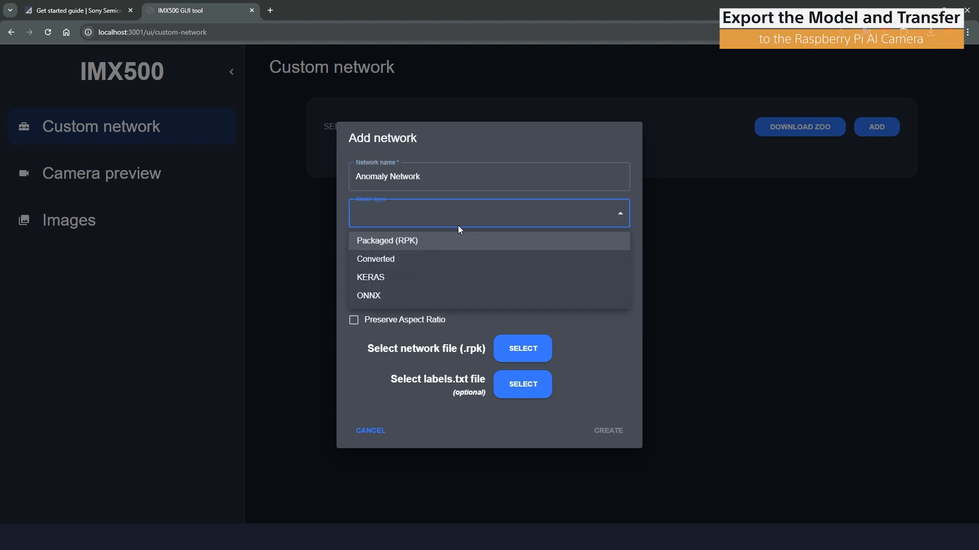
{"action": "left_click", "coordinate": [432, 241]}
{"action": "left_click", "coordinate": [464, 246]}
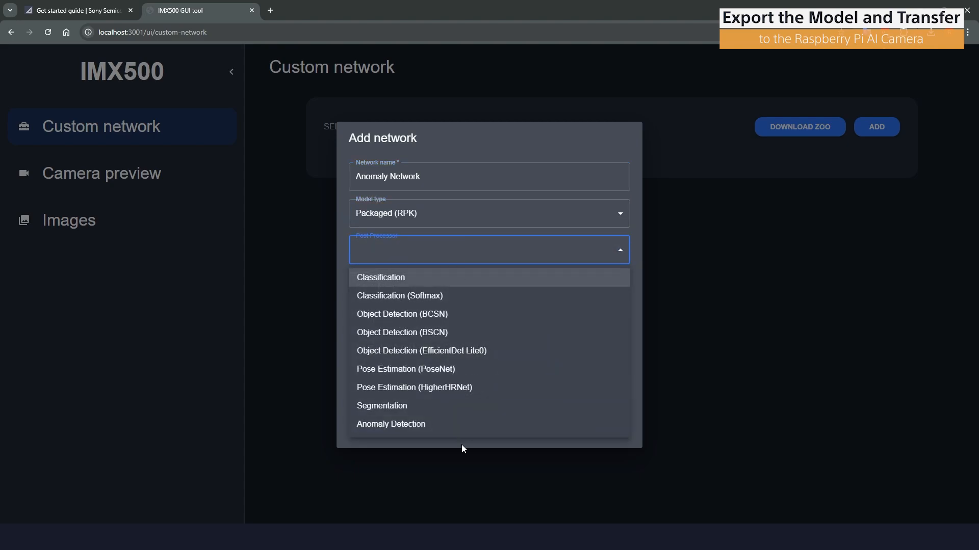
{"action": "left_click", "coordinate": [439, 425]}
{"action": "left_click", "coordinate": [479, 286]}
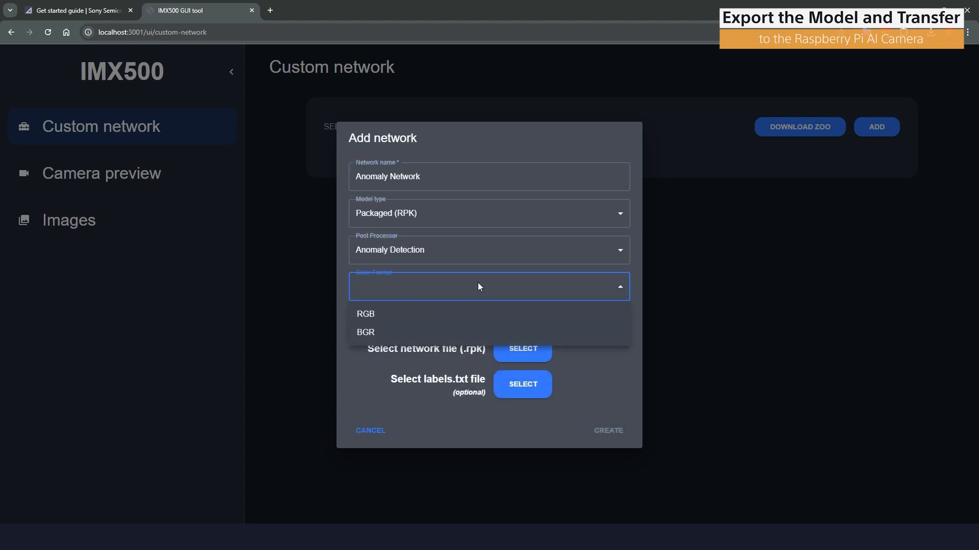
{"action": "left_click", "coordinate": [428, 313]}
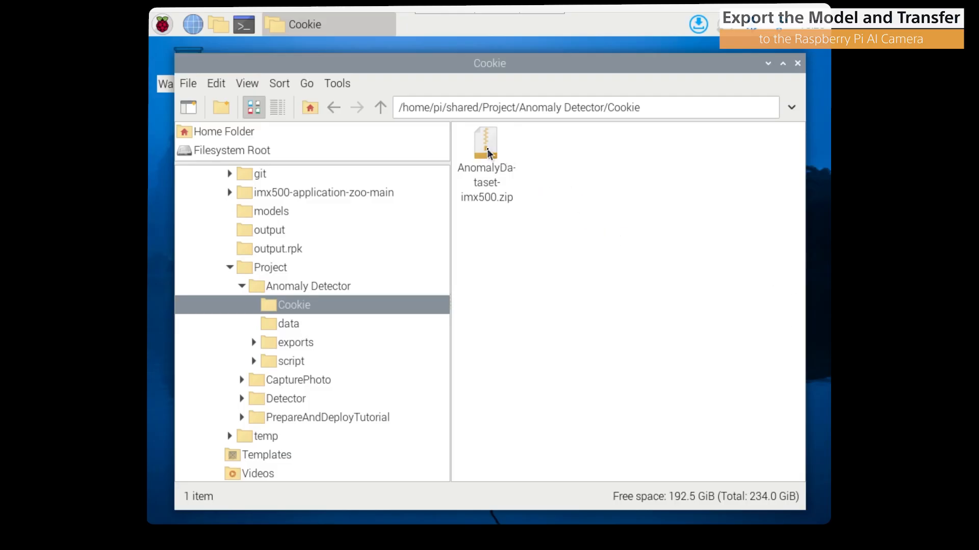
On the Raspberry Pi, extract AnomalyDataset-imx500.zip in the Cookie folder and open the extracted folder
{"action": "left_click", "coordinate": [490, 151]}
{"action": "right_click", "coordinate": [485, 150]}
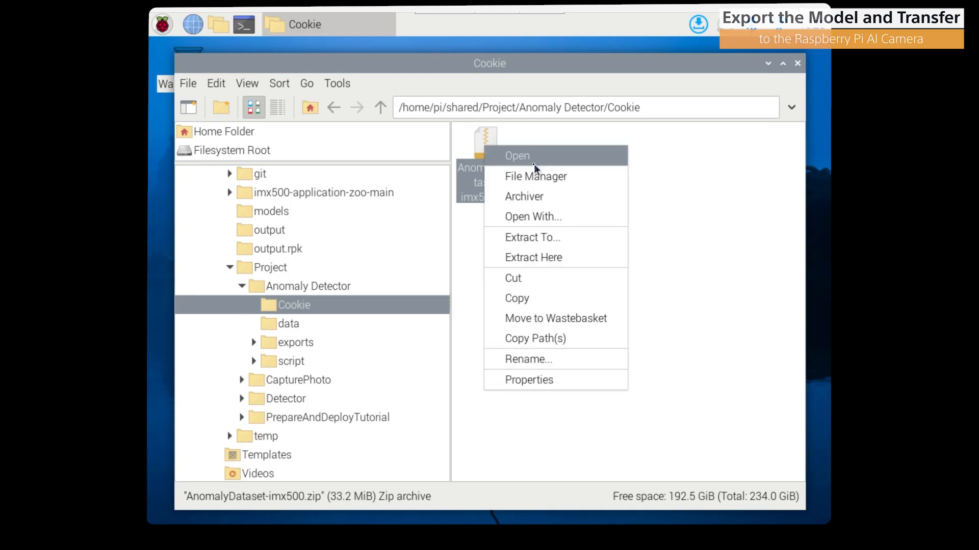
{"action": "left_click", "coordinate": [555, 259]}
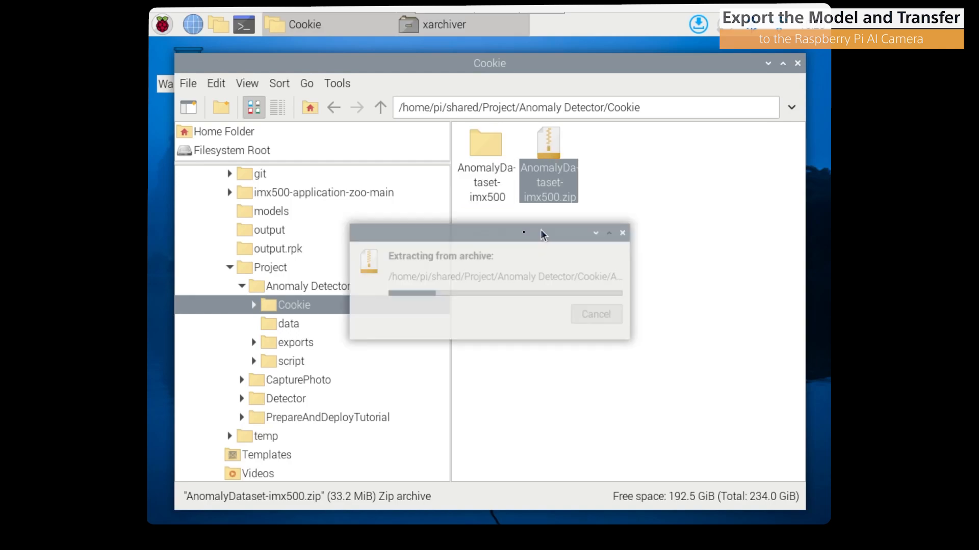
{"action": "left_click", "coordinate": [475, 149]}
{"action": "double_click", "coordinate": [494, 144]}
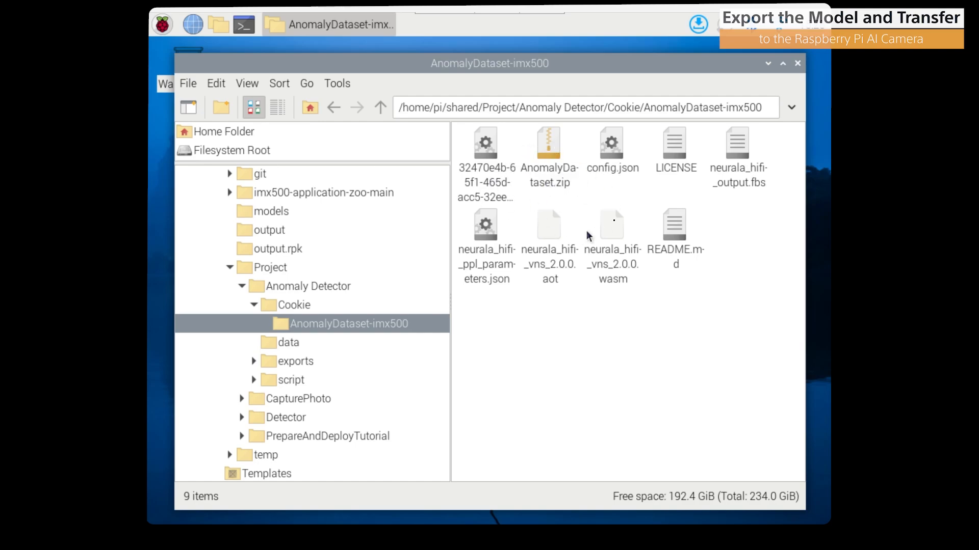
Extract AnomalyDataset.zip into the same folder and select the resulting packerOut.zip
{"action": "left_click", "coordinate": [549, 148]}
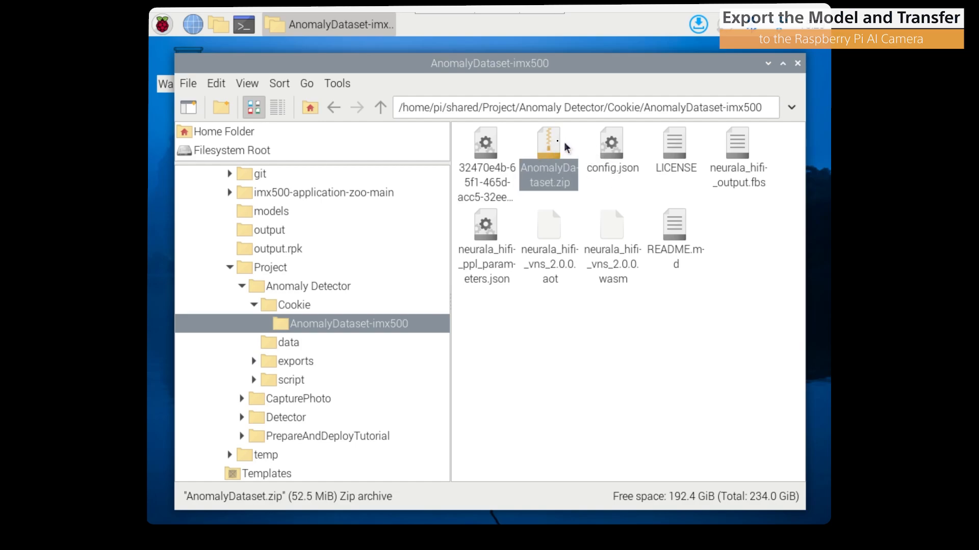
{"action": "right_click", "coordinate": [565, 144]}
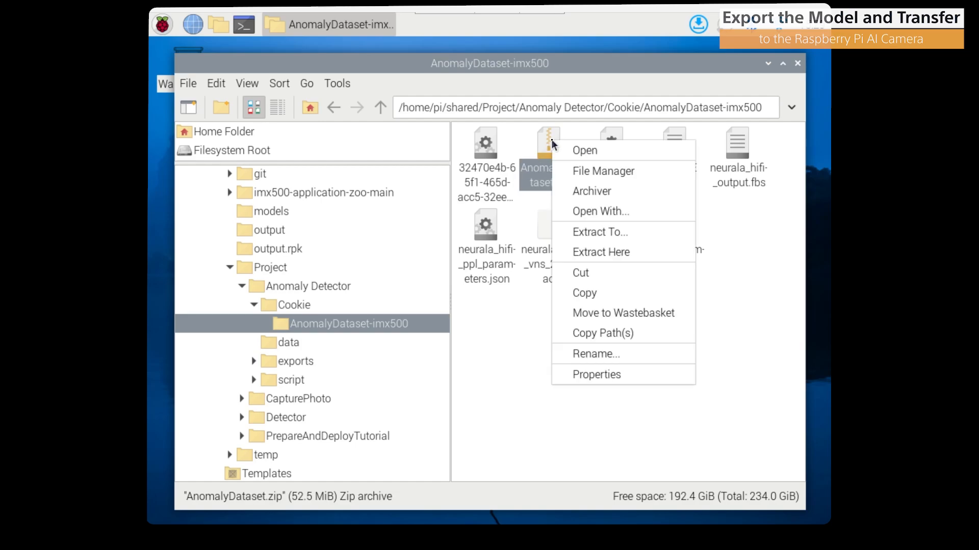
{"action": "left_click", "coordinate": [620, 258]}
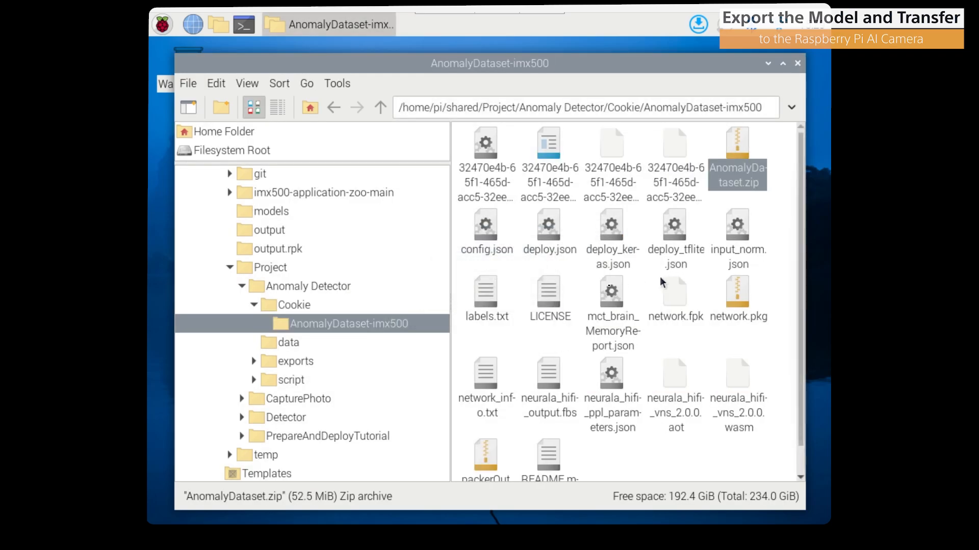
{"action": "scroll", "coordinate": [640, 255], "scroll_direction": "down", "scroll_amount": 1}
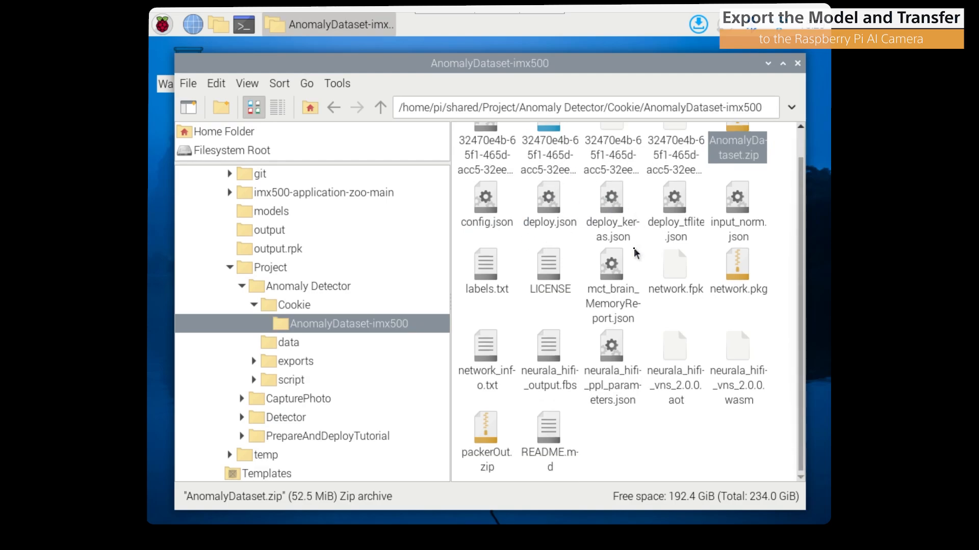
{"action": "left_click", "coordinate": [477, 445]}
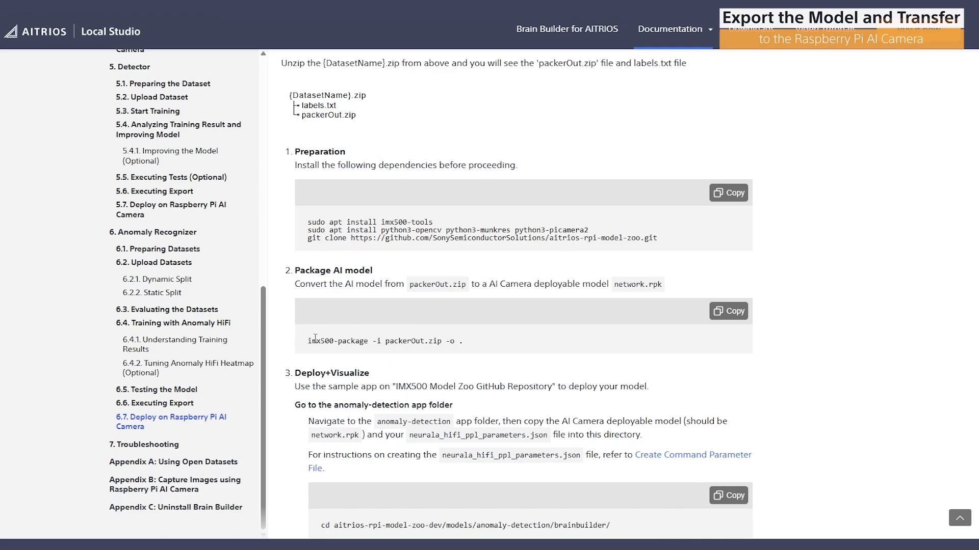
Copy the packaging command imx500-package -i packerOut.zip -o . from the documentation
{"action": "left_click_drag", "start_coordinate": [308, 340], "coordinate": [463, 341]}
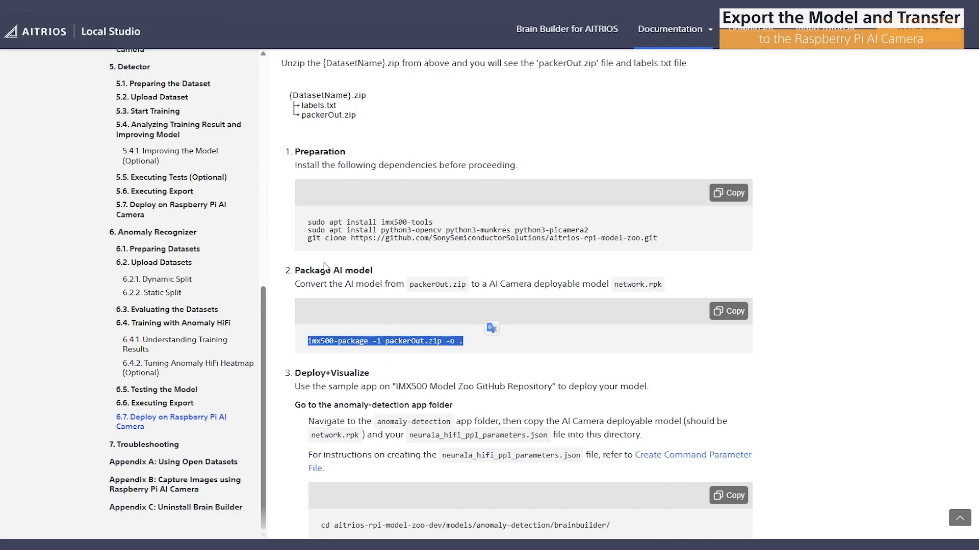
{"action": "right_click", "coordinate": [405, 340]}
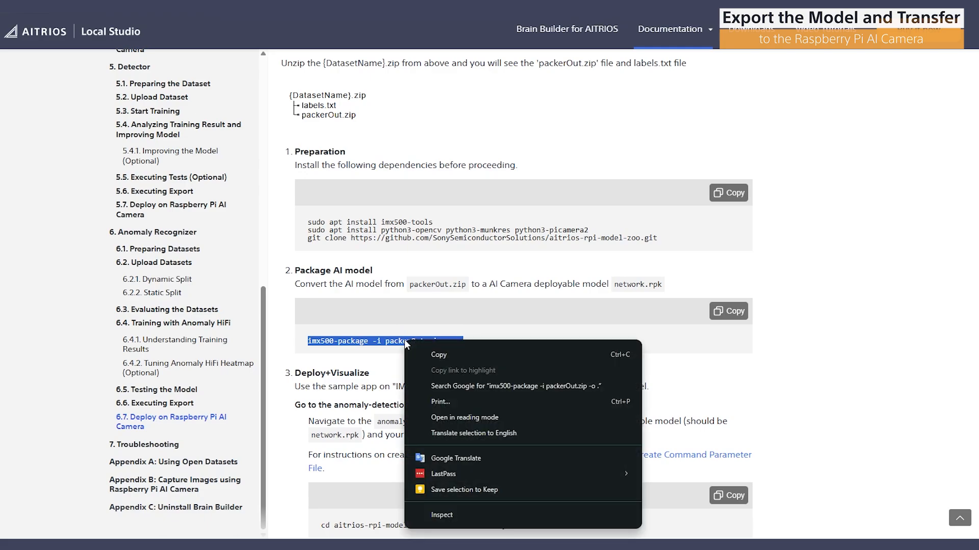
{"action": "left_click", "coordinate": [455, 352]}
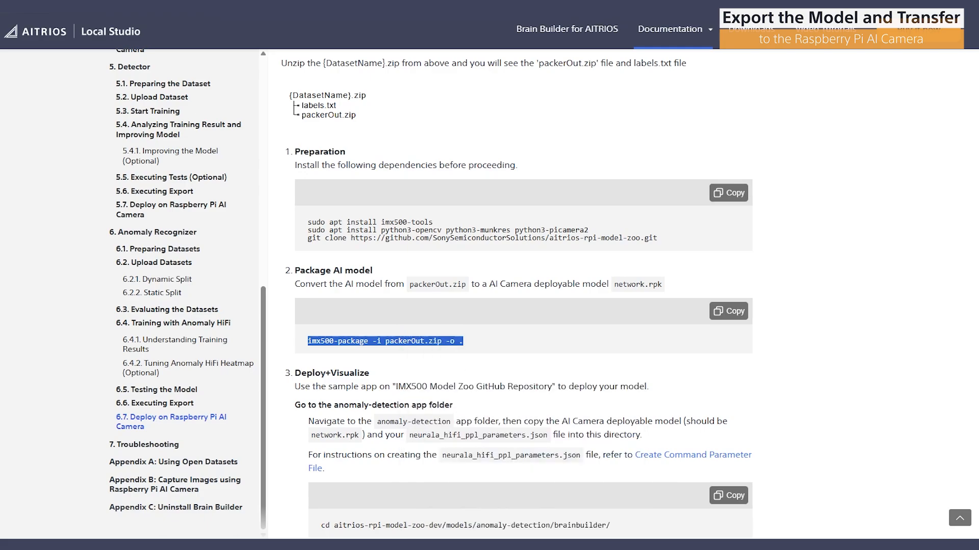
Open a terminal in the AnomalyDataset-imx500 folder and widen its window
{"action": "key", "text": "alt+Tab"}
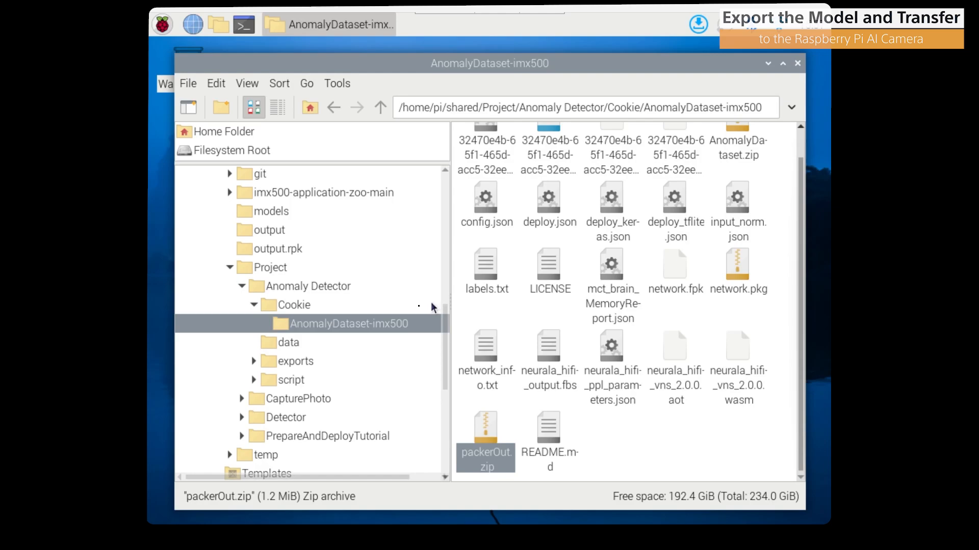
{"action": "right_click", "coordinate": [349, 323]}
{"action": "left_click", "coordinate": [393, 130]}
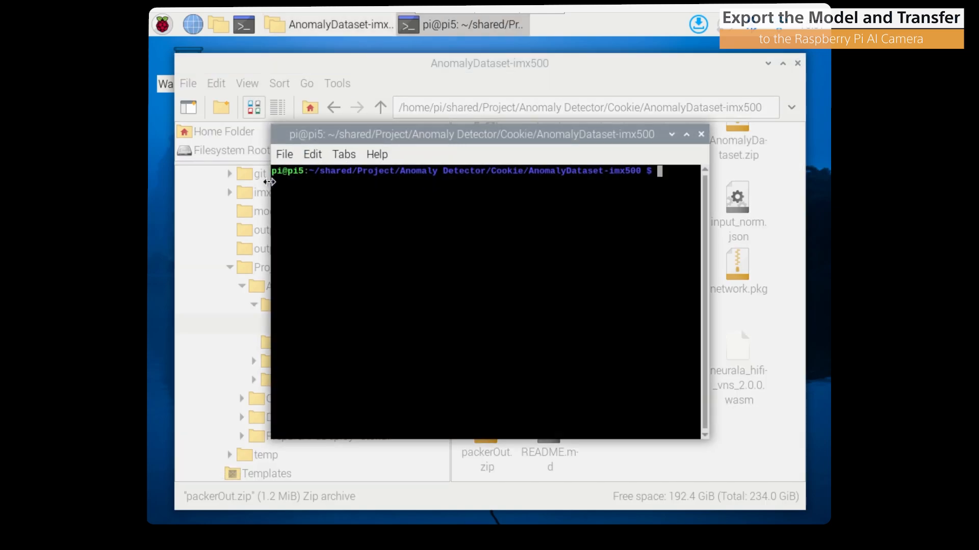
{"action": "left_click_drag", "start_coordinate": [266, 181], "coordinate": [153, 182]}
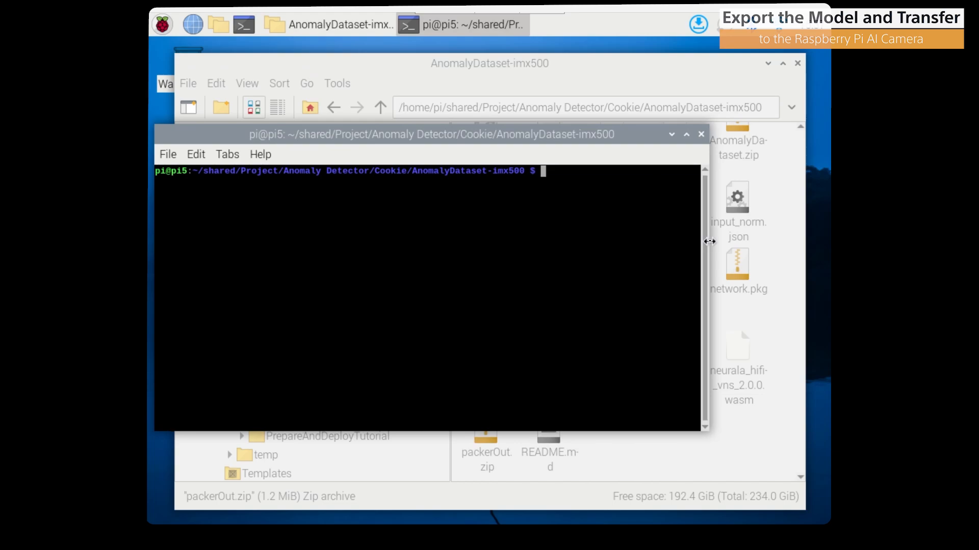
{"action": "left_click_drag", "start_coordinate": [709, 240], "coordinate": [827, 240]}
Paste and run the imx500-package command in the terminal
{"action": "right_click", "coordinate": [566, 231]}
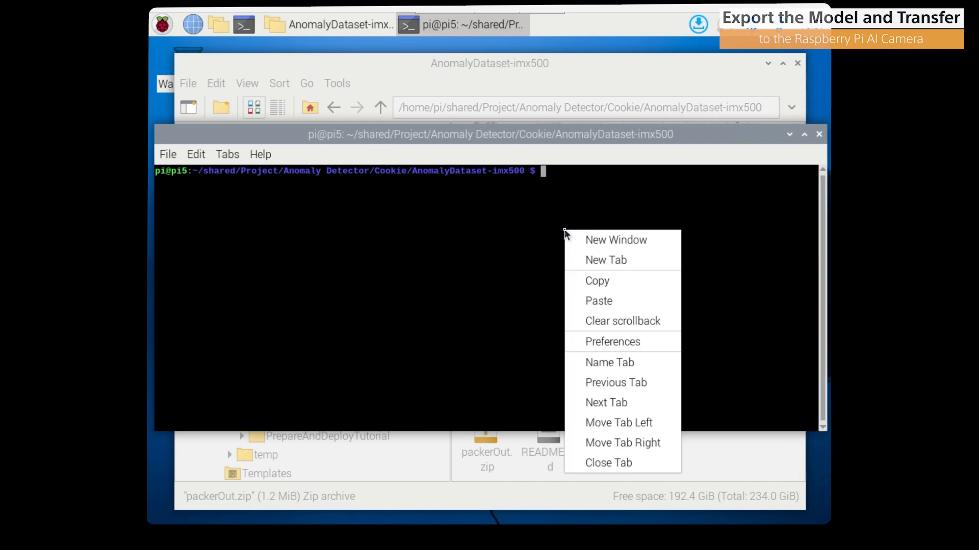
{"action": "left_click", "coordinate": [617, 301]}
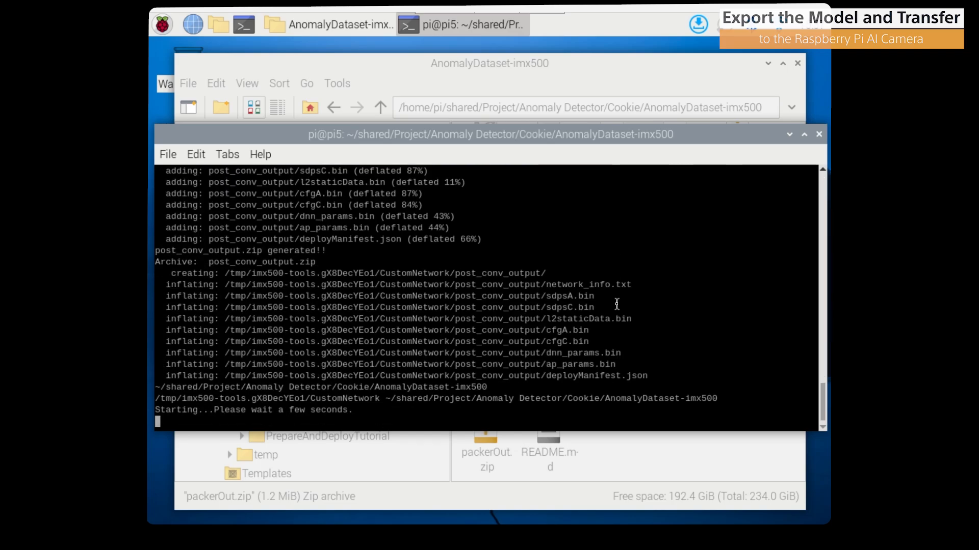
{"action": "left_click", "coordinate": [670, 449]}
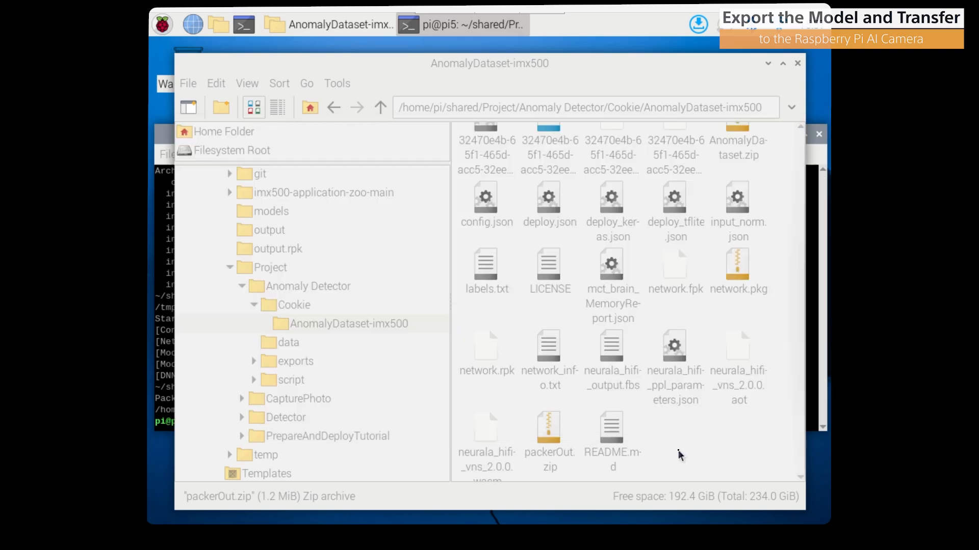
Review the folder's files for the packaged network and move the file manager window aside
{"action": "scroll", "coordinate": [720, 268], "scroll_direction": "up", "scroll_amount": 2}
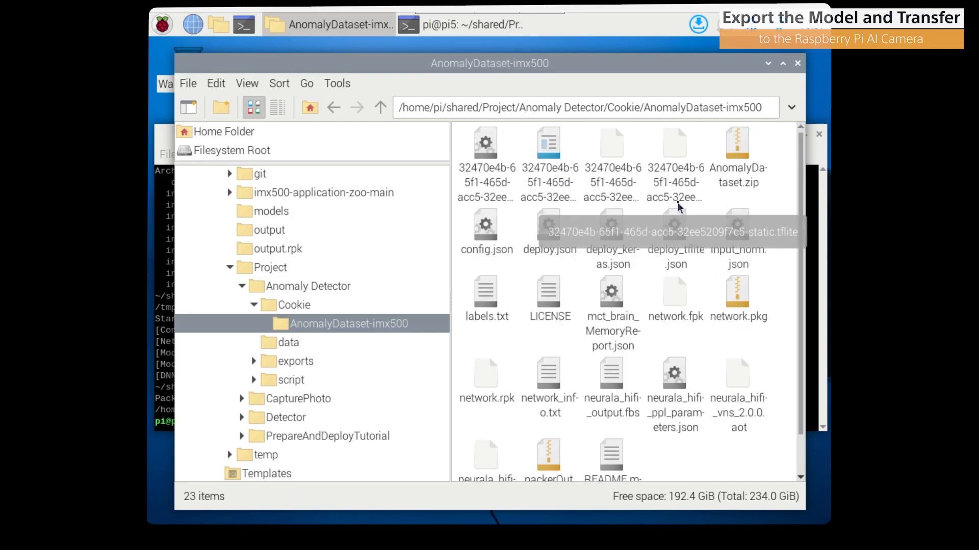
{"action": "scroll", "coordinate": [682, 210], "scroll_direction": "down", "scroll_amount": 2}
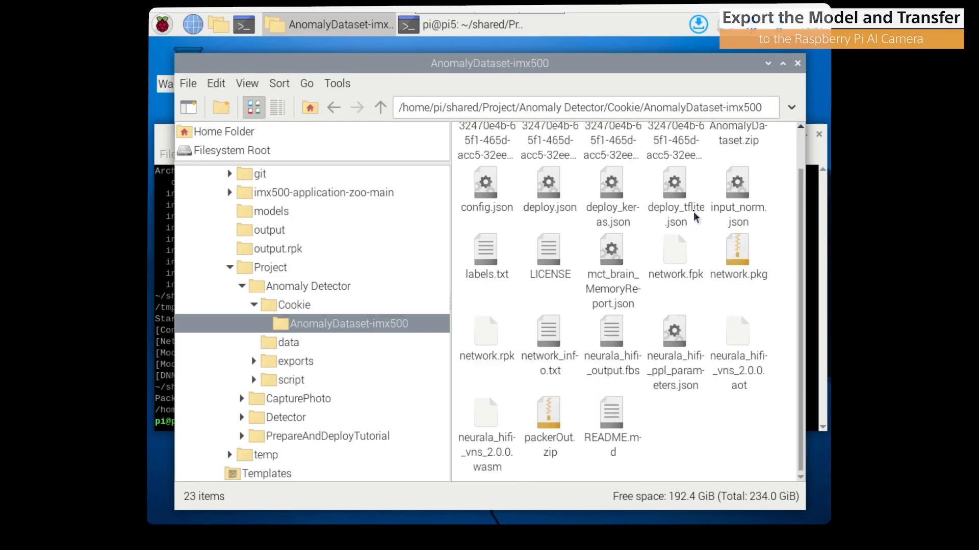
{"action": "left_click_drag", "start_coordinate": [542, 68], "coordinate": [751, 80]}
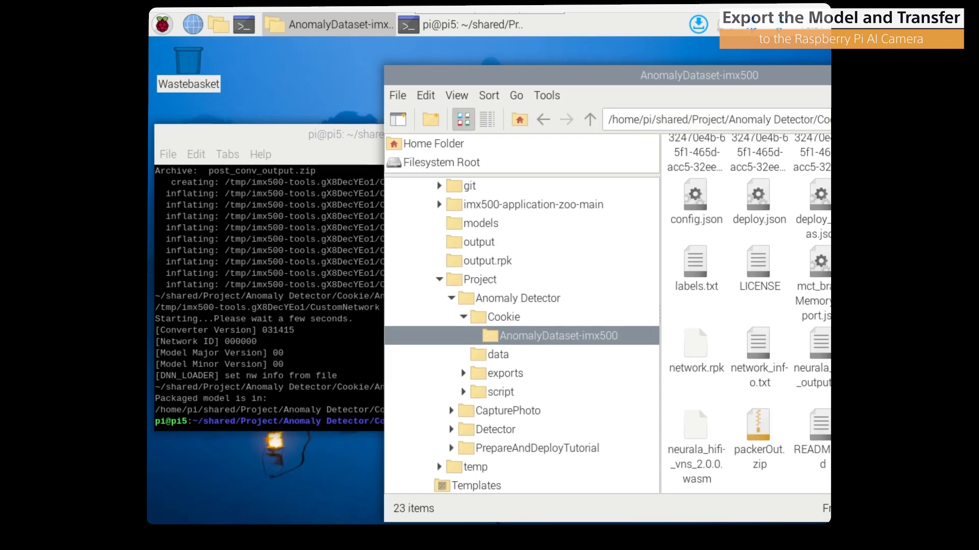
{"action": "left_click_drag", "start_coordinate": [817, 83], "coordinate": [587, 47]}
Select network.rpk as the network file for the new custom network
{"action": "left_click", "coordinate": [479, 308]}
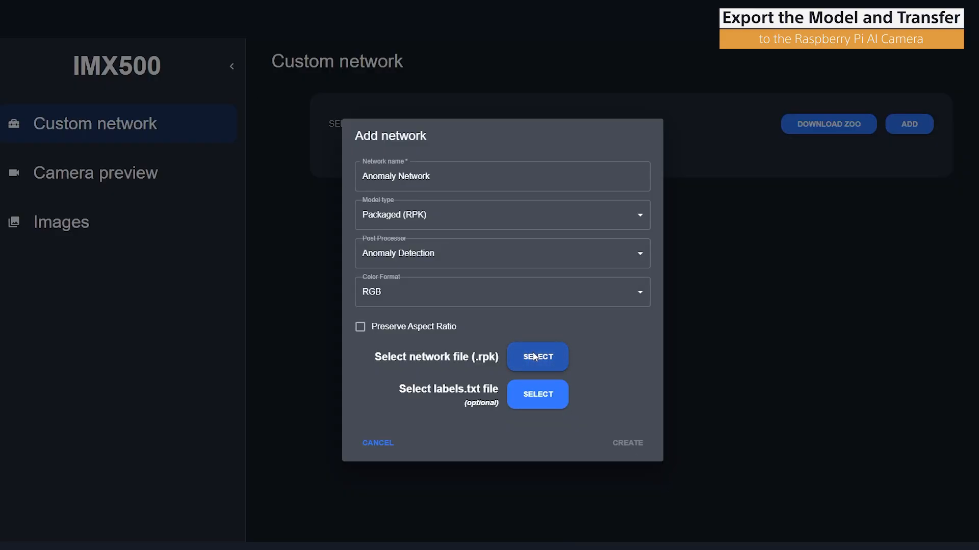
{"action": "left_click", "coordinate": [534, 356]}
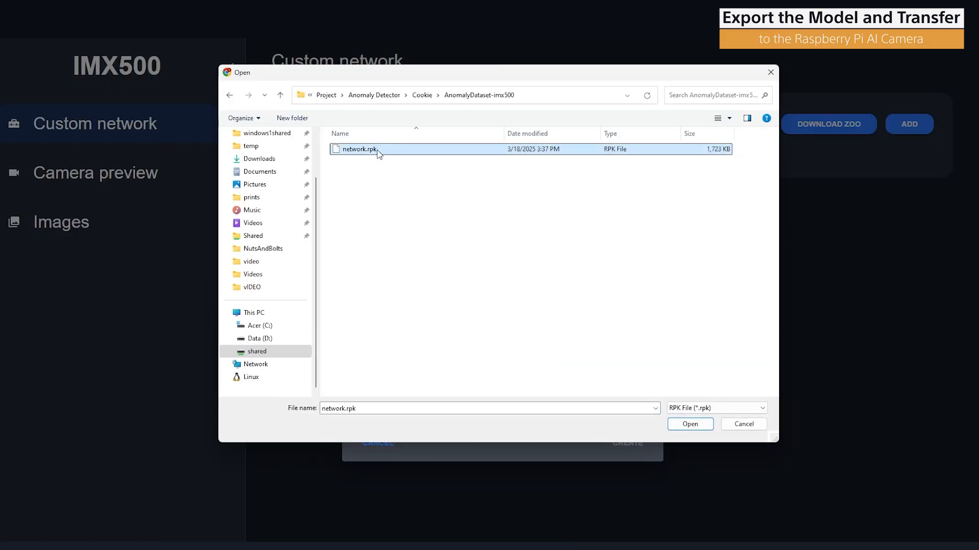
{"action": "double_click", "coordinate": [375, 151]}
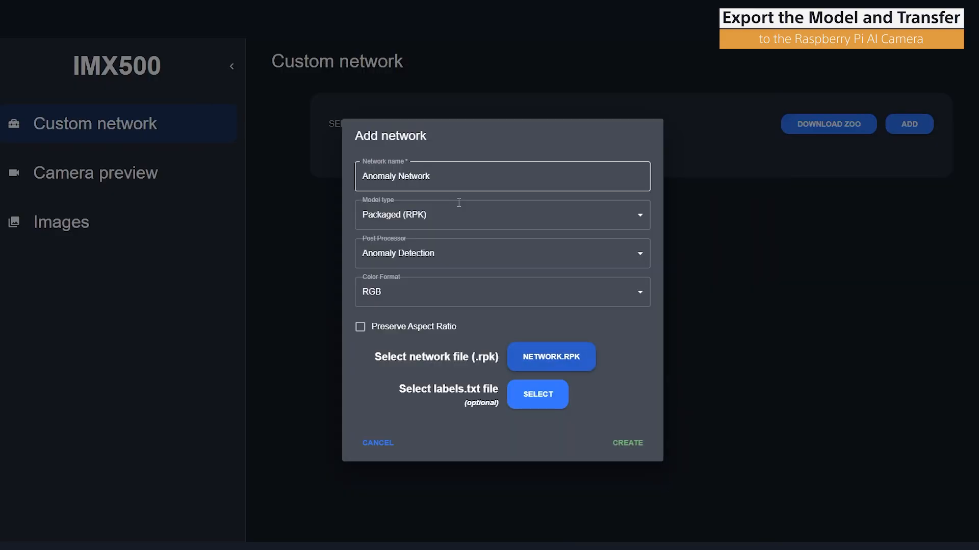
Select labels.txt from the AnomalyDataset-imx500 folder as the labels file
{"action": "left_click", "coordinate": [536, 393]}
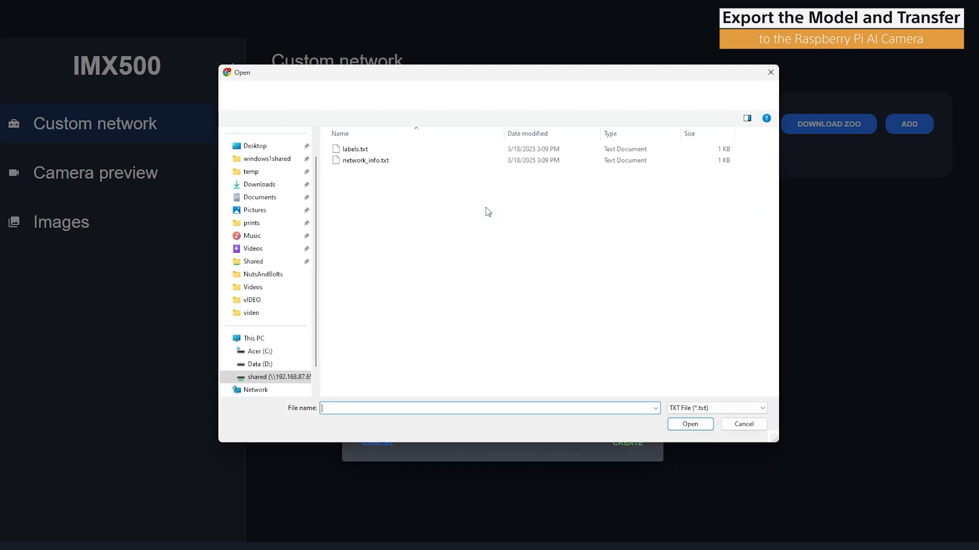
{"action": "left_click", "coordinate": [377, 149]}
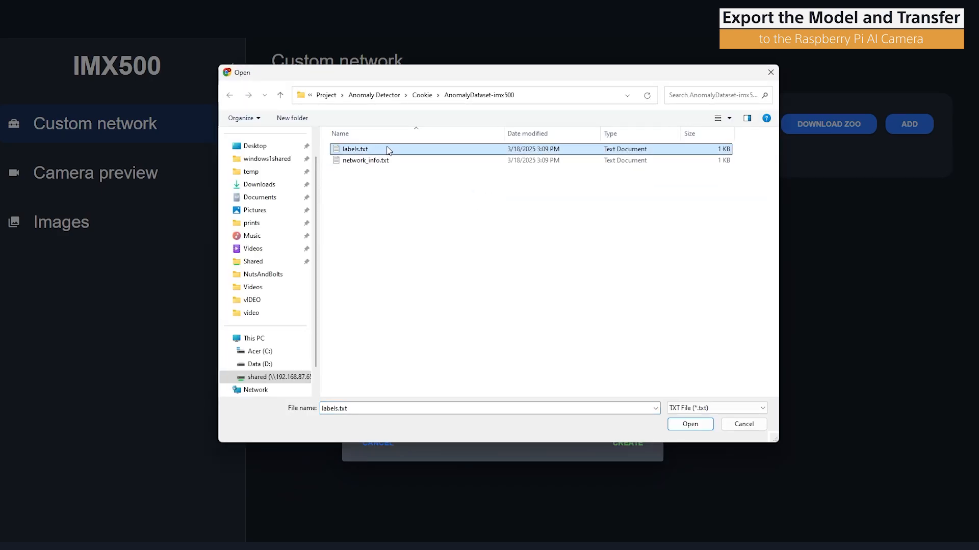
{"action": "double_click", "coordinate": [387, 149]}
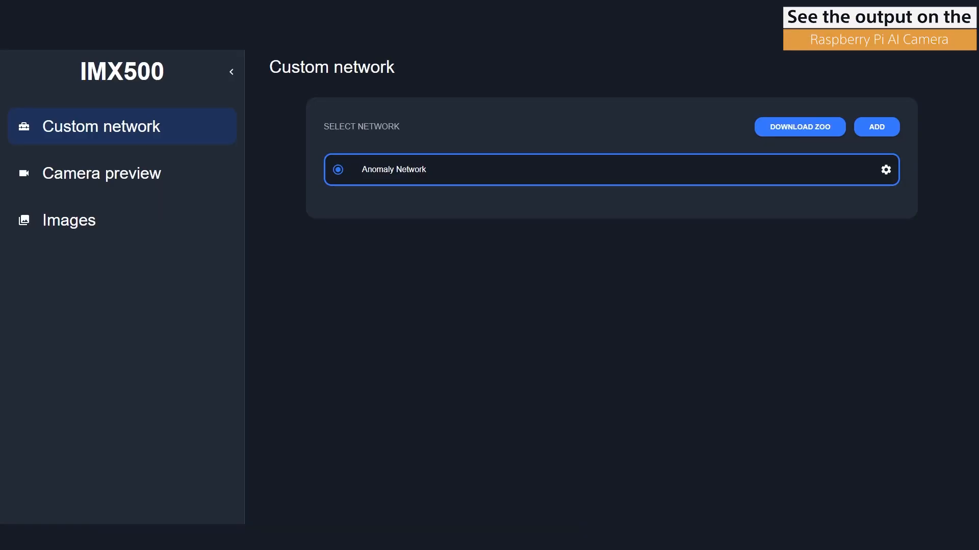
Activate Anomaly Network and open the camera preview
{"action": "left_click", "coordinate": [482, 167]}
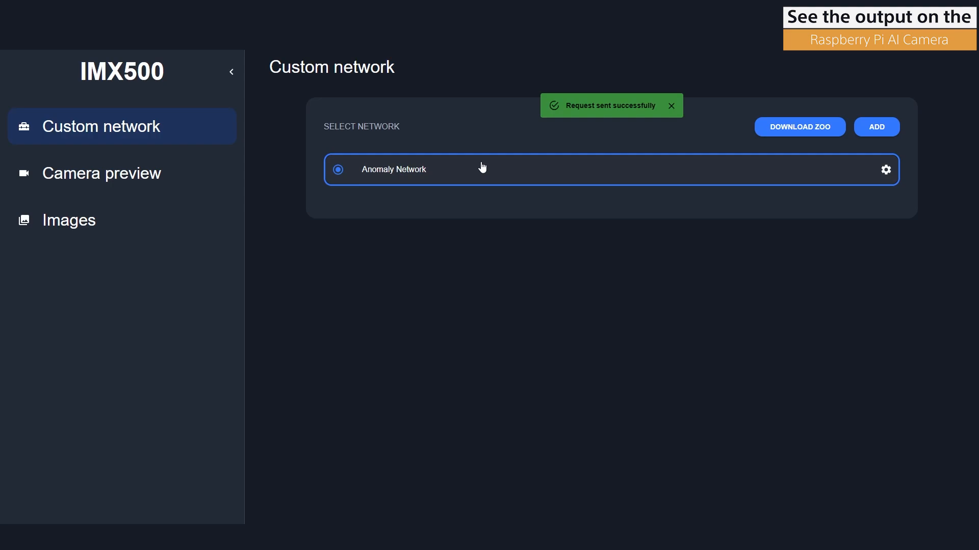
{"action": "left_click", "coordinate": [110, 174]}
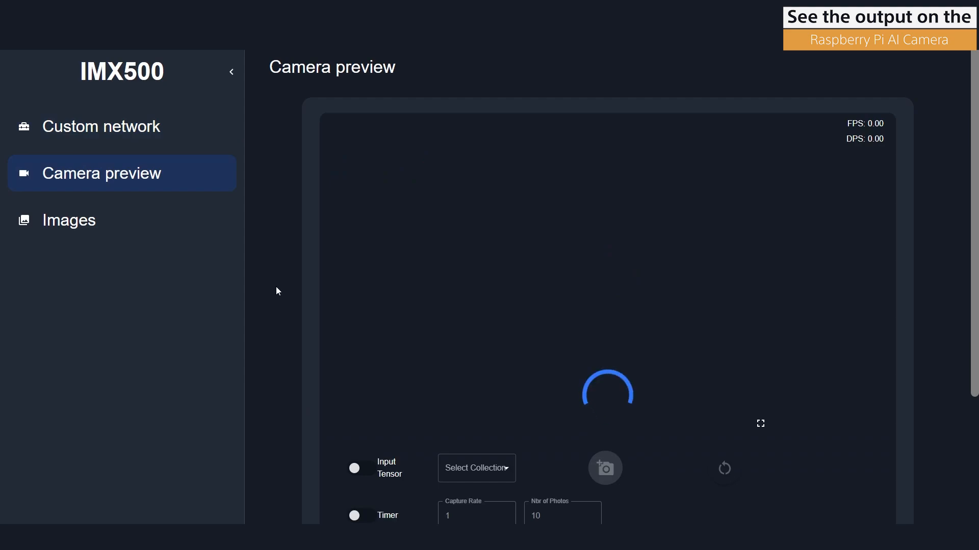